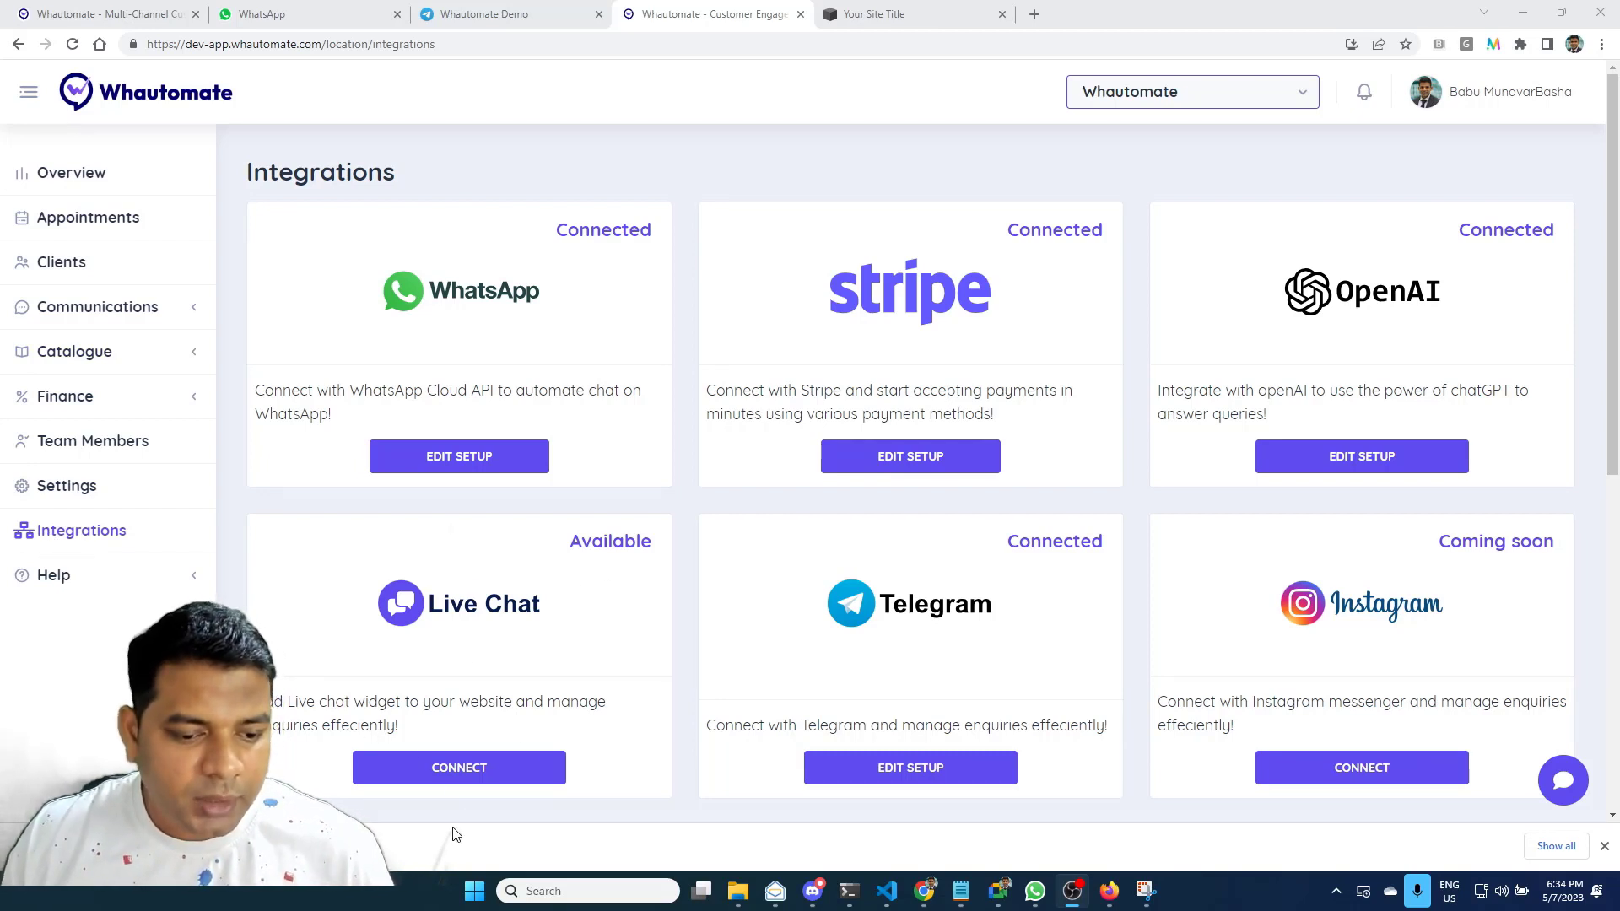
Open the Live Chat card's widget configuration from the Integrations page
click(461, 766)
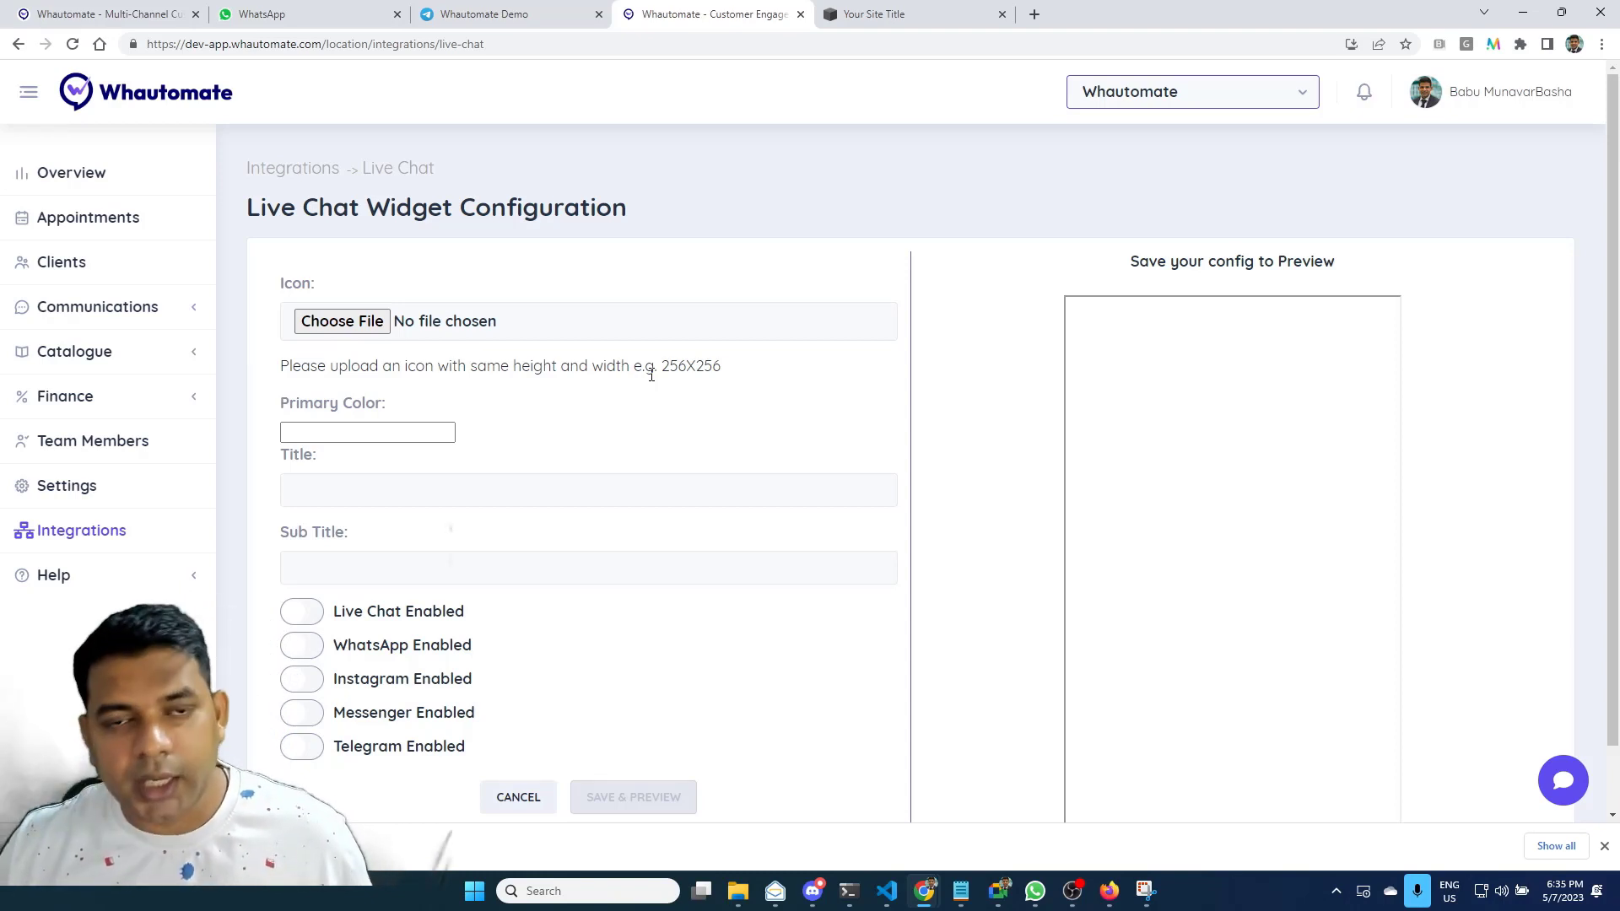
Attach 400x401.png from the icons folder as the Live Chat widget icon
click(330, 322)
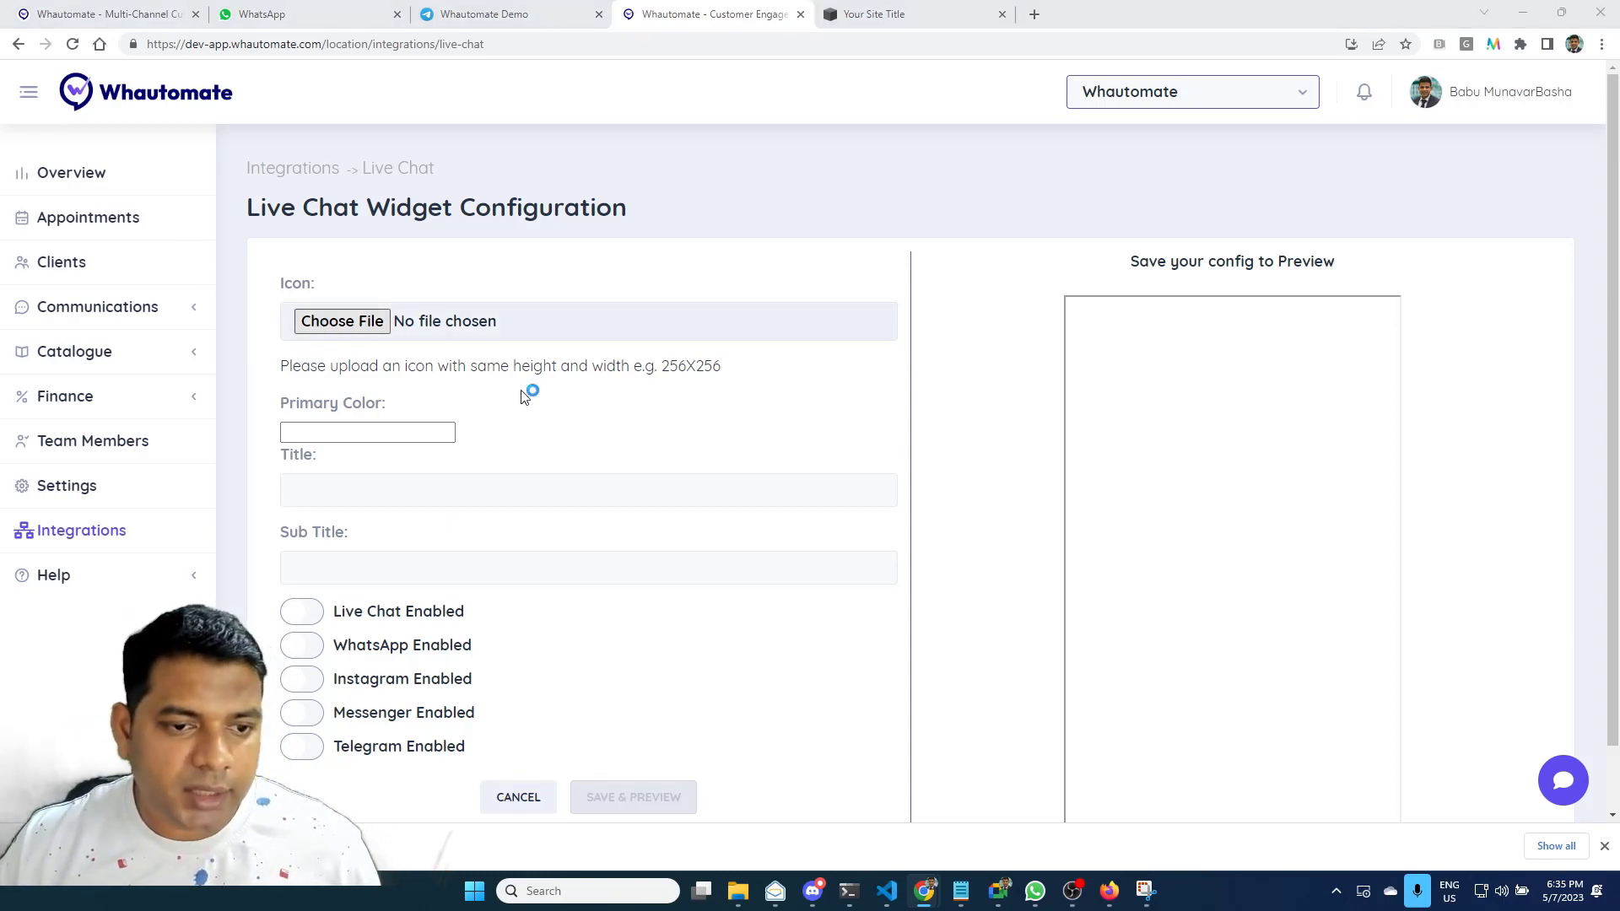
key(ctrl+v)
key(Return)
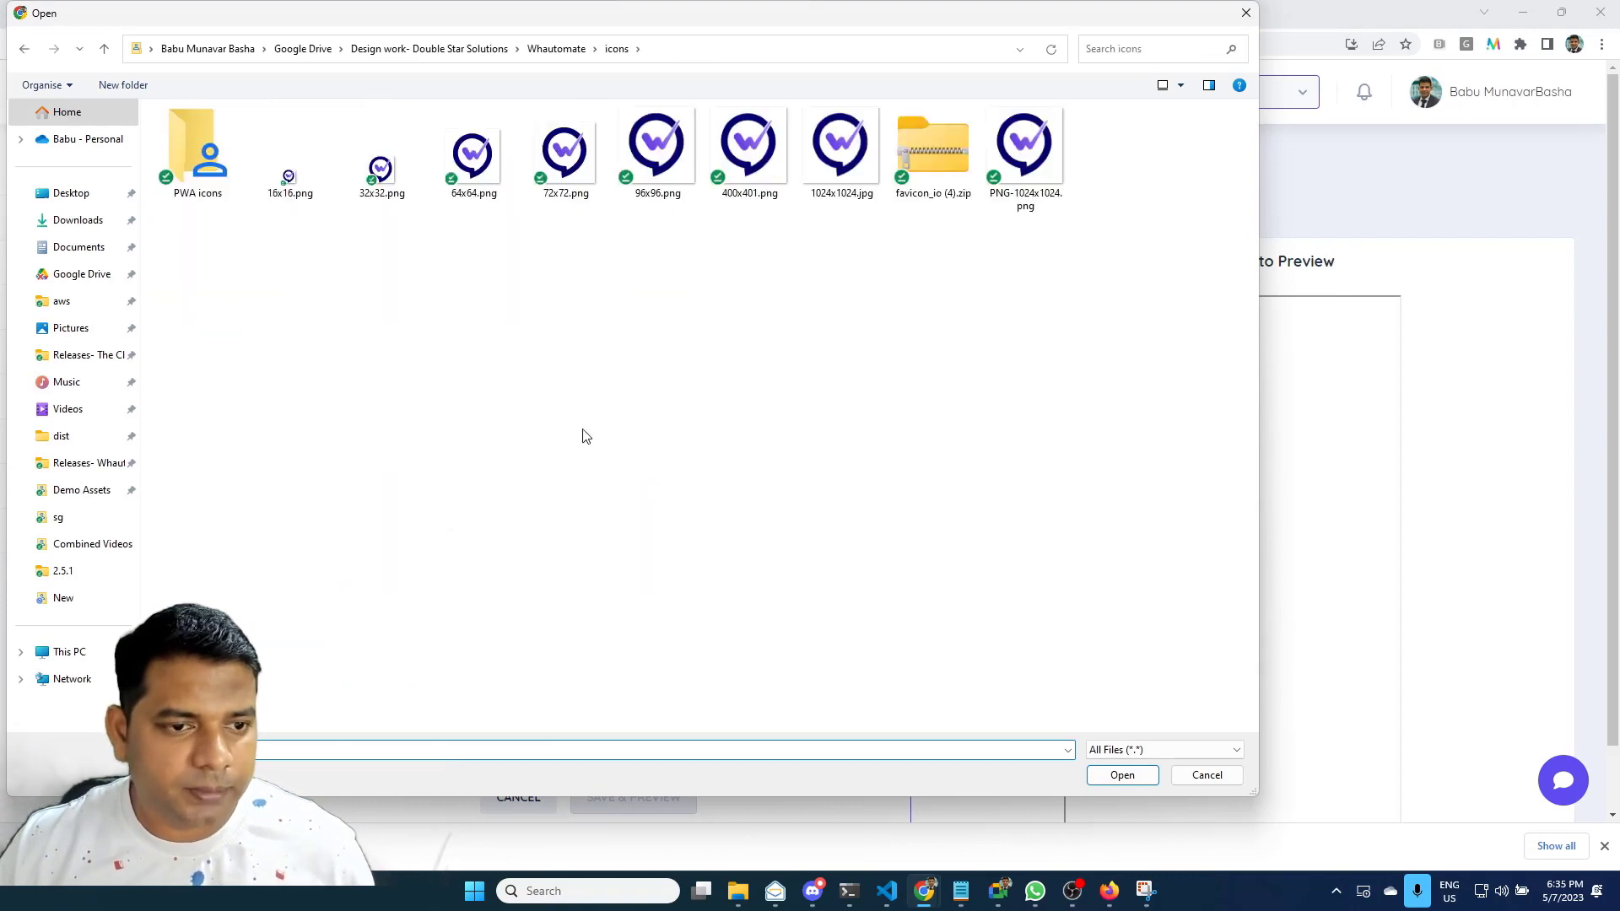
double_click(749, 169)
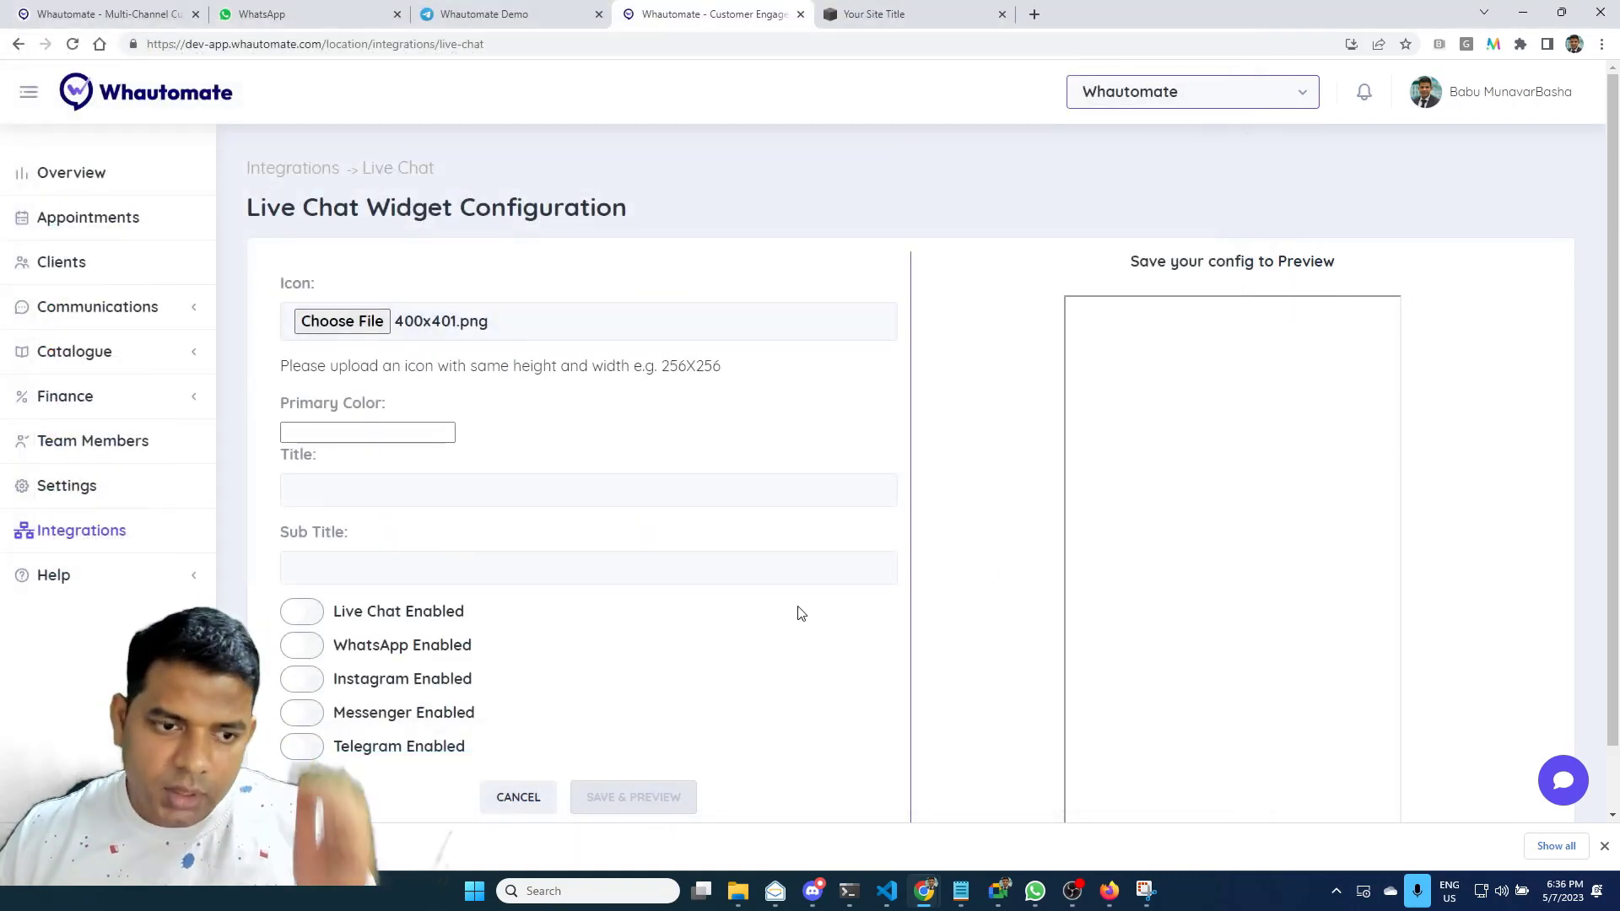
click(424, 433)
Set the widget's primary colour to #5f4dee
click(561, 617)
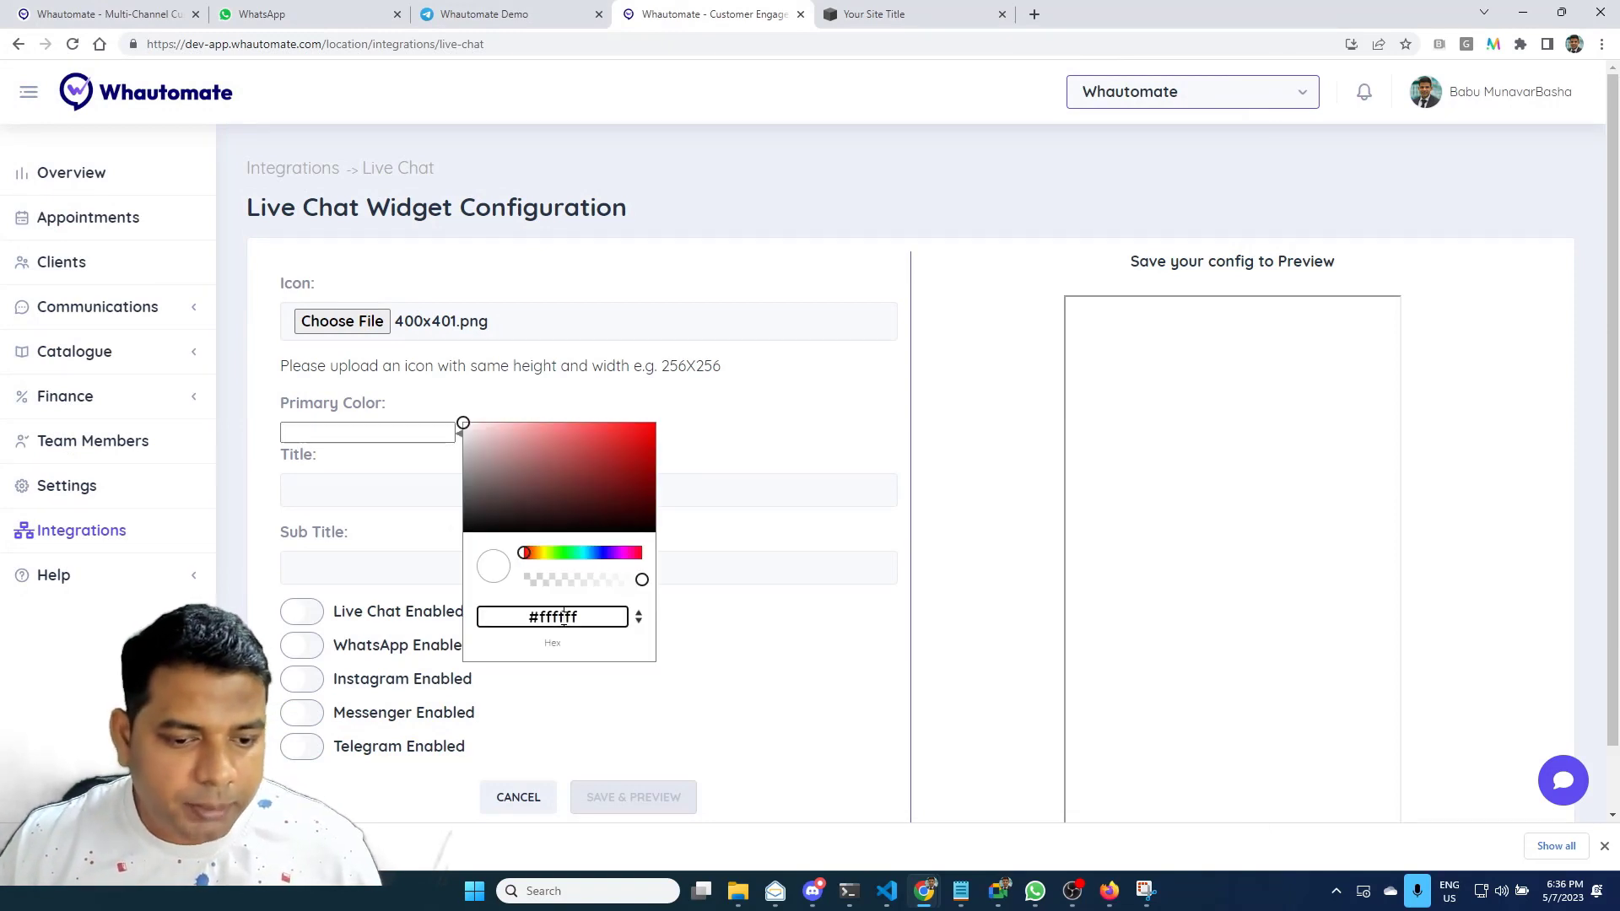
double_click(561, 616)
text(5f4dee)
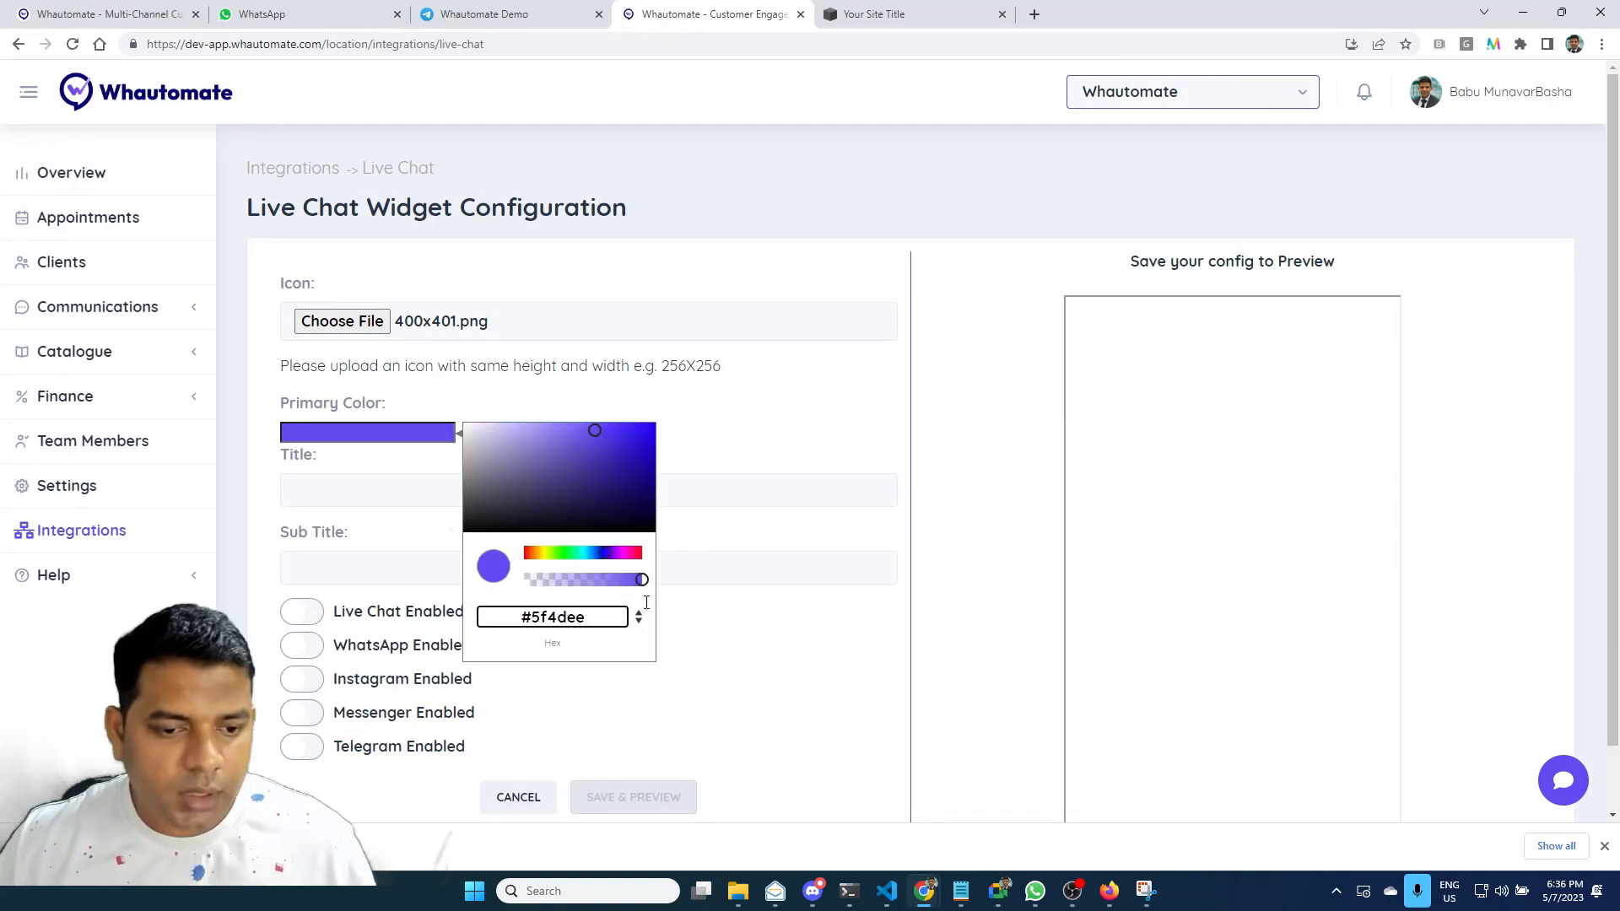
click(825, 384)
Title the widget 'Whautomate', subtitle 'Hello there, How can I help you today?', save, and enable live chat
click(501, 496)
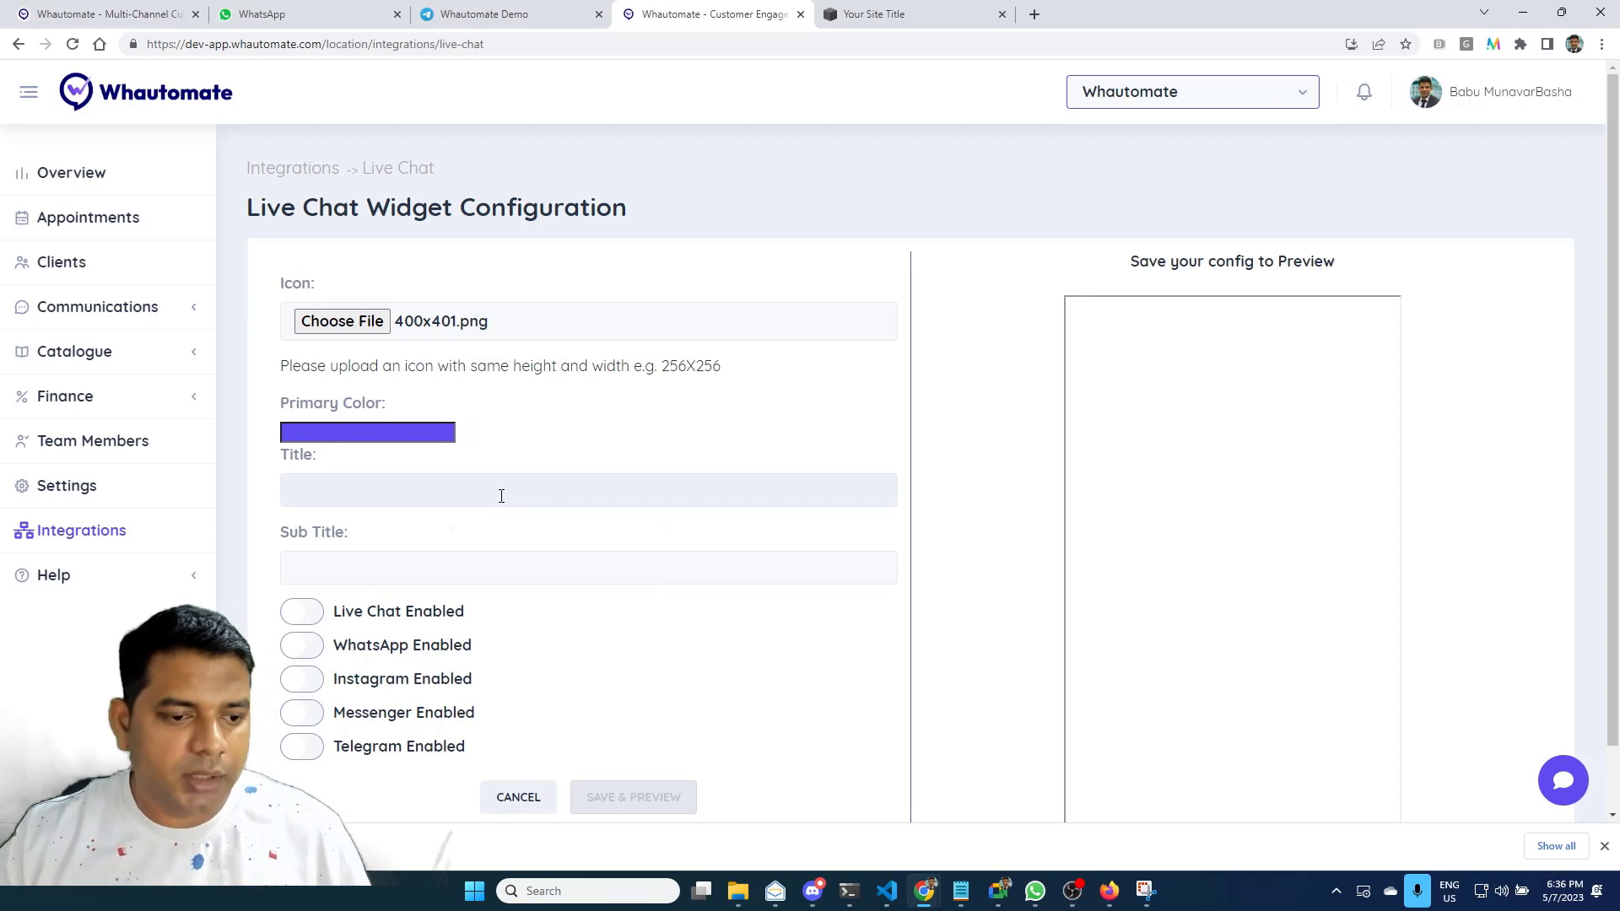
text(Whautomate)
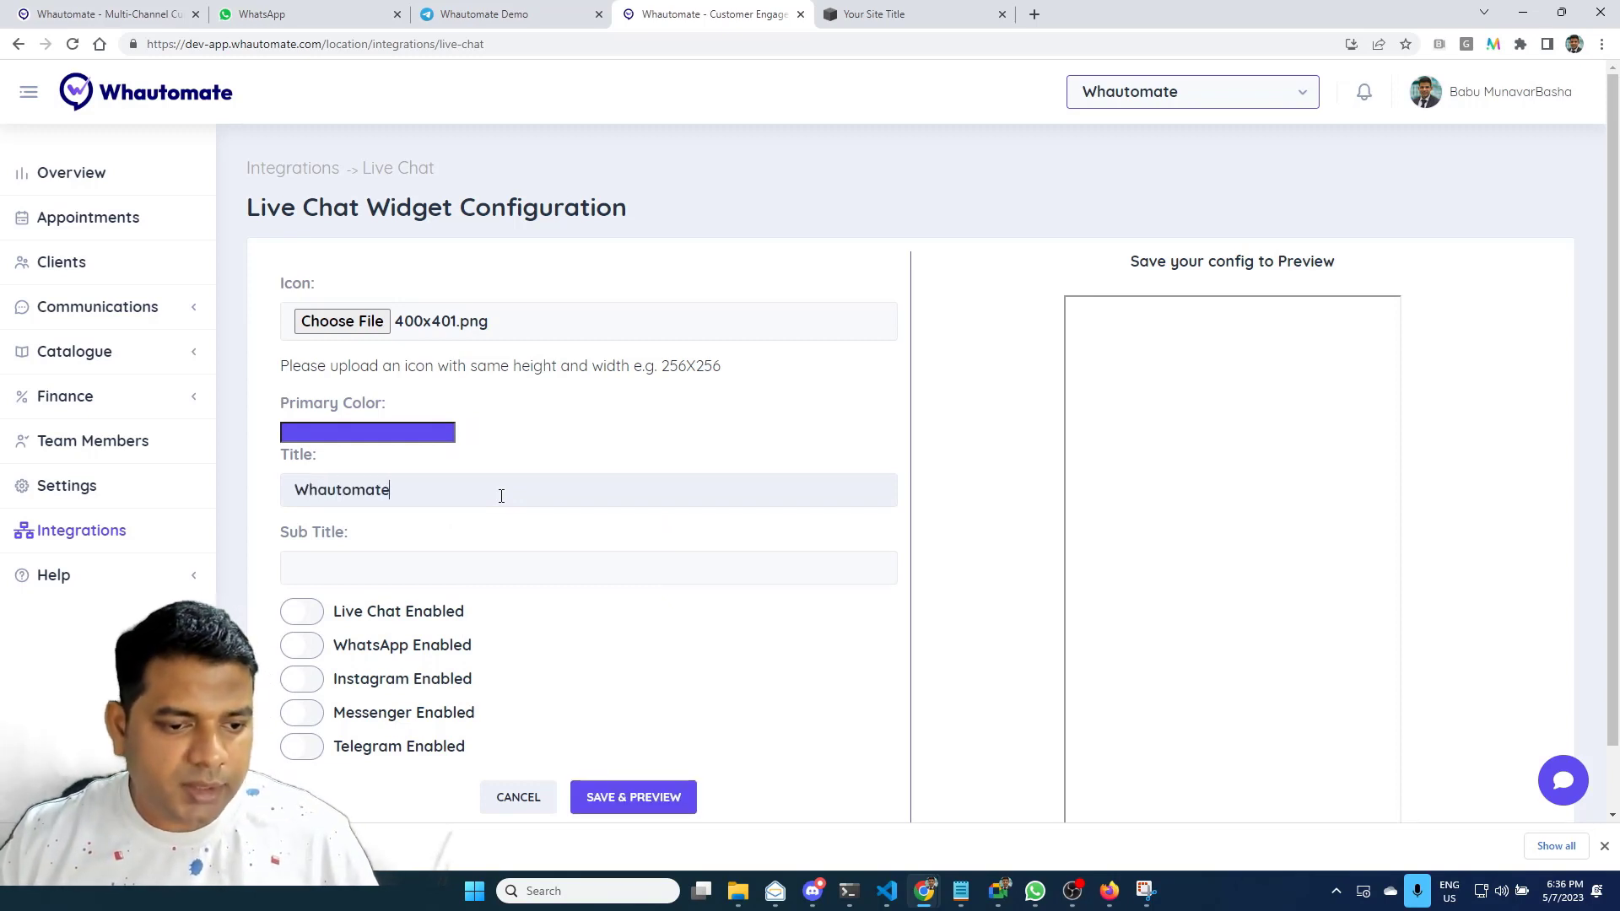
key(Tab)
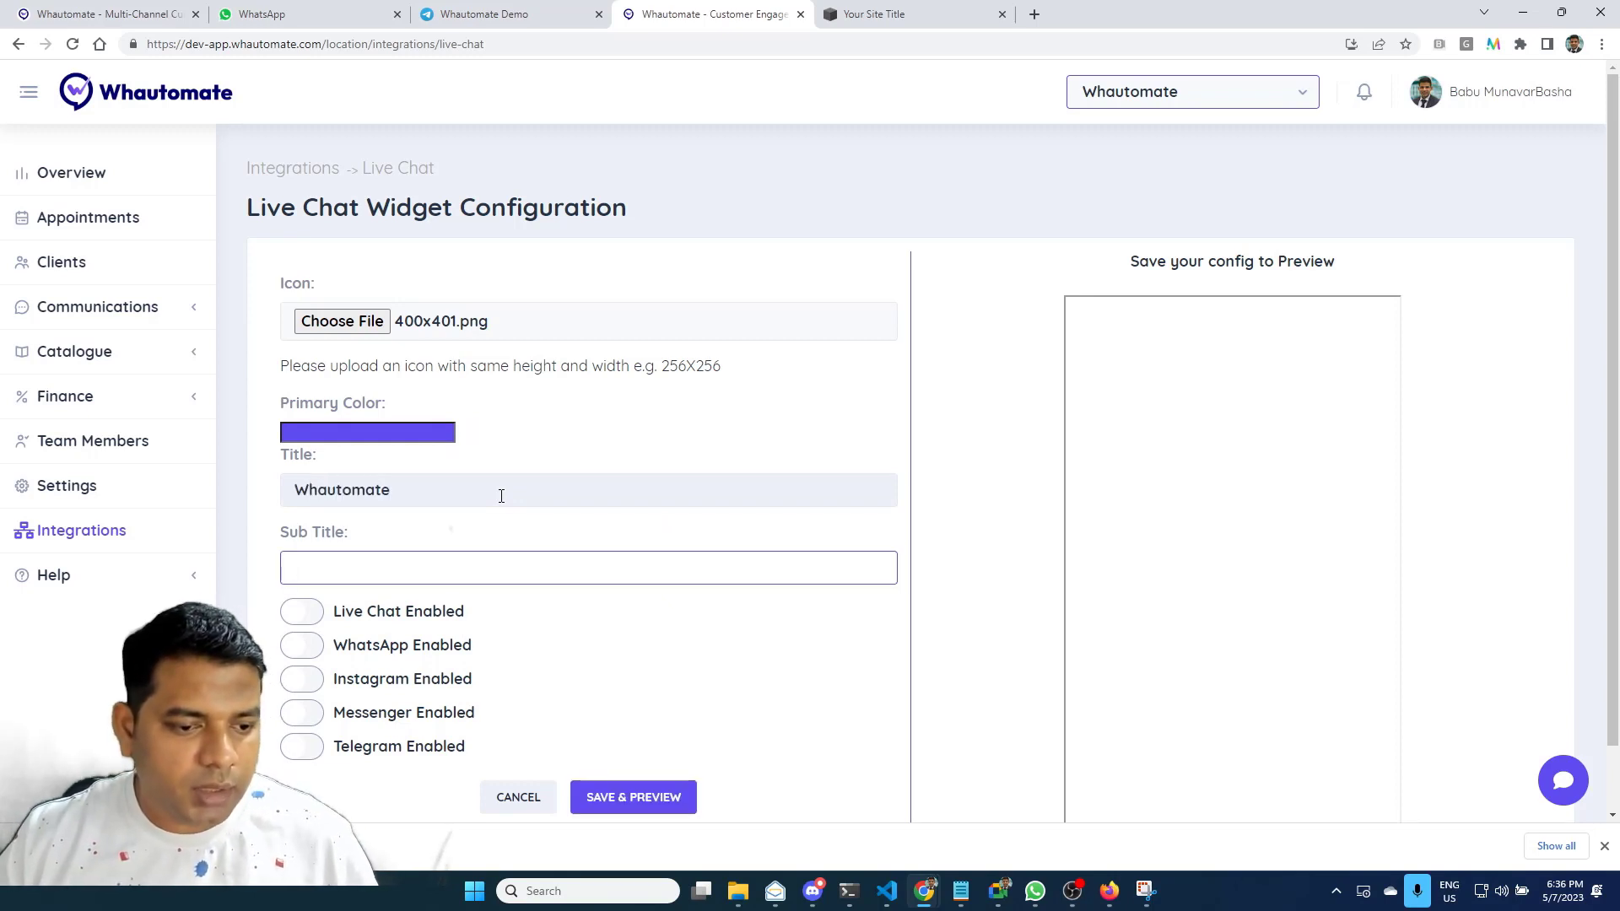
text(Hello)
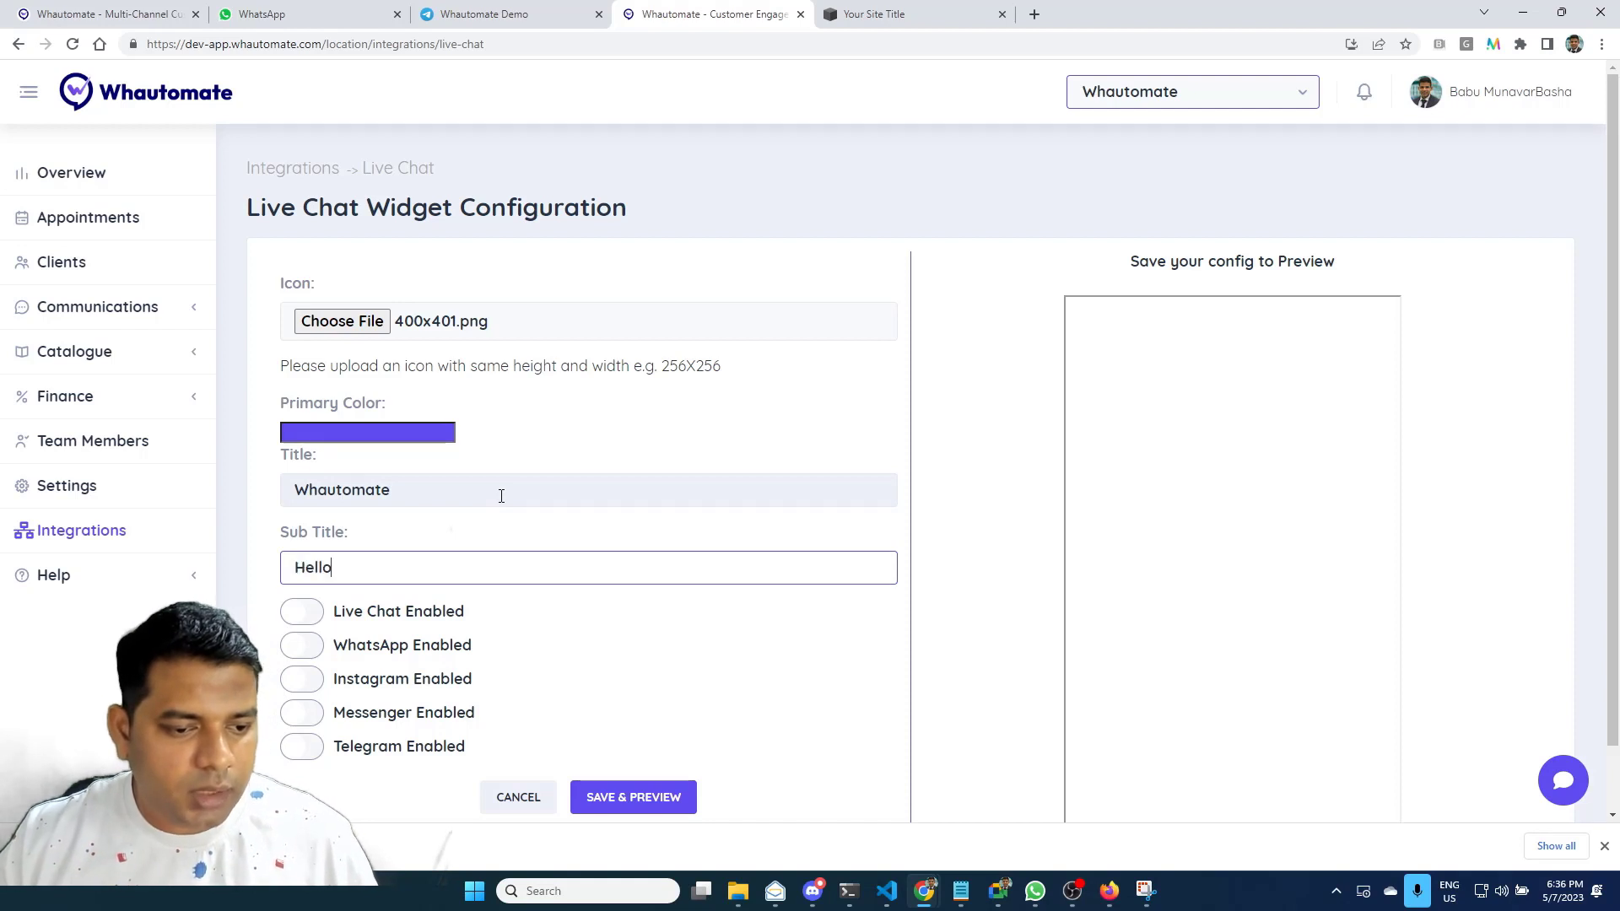
text( there, How can I help you tod)
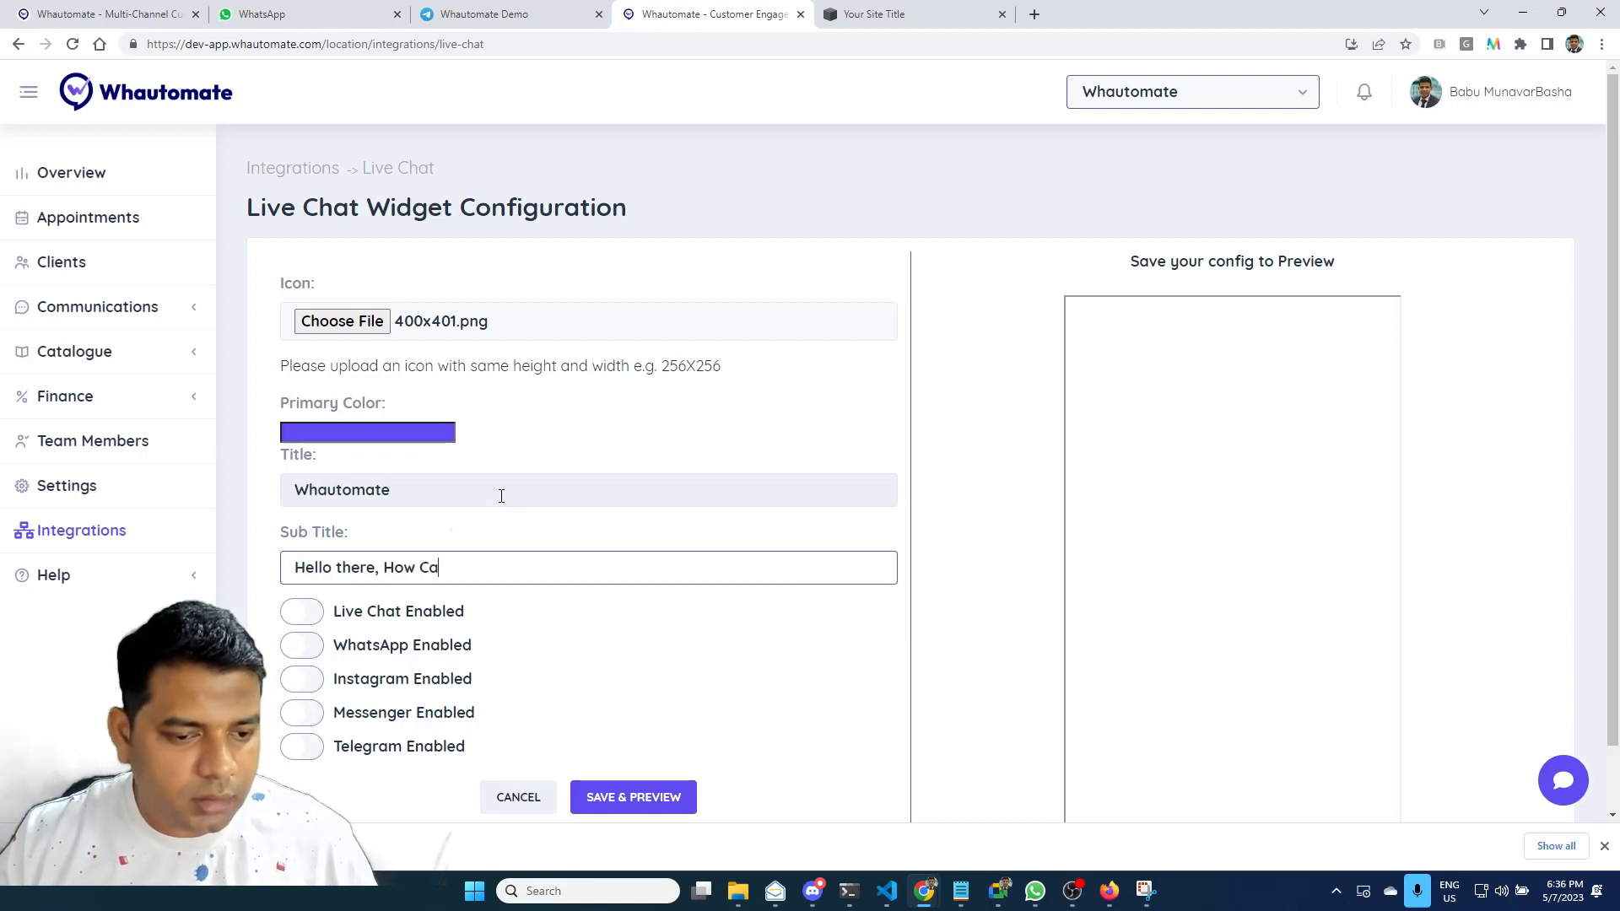
text(ay?)
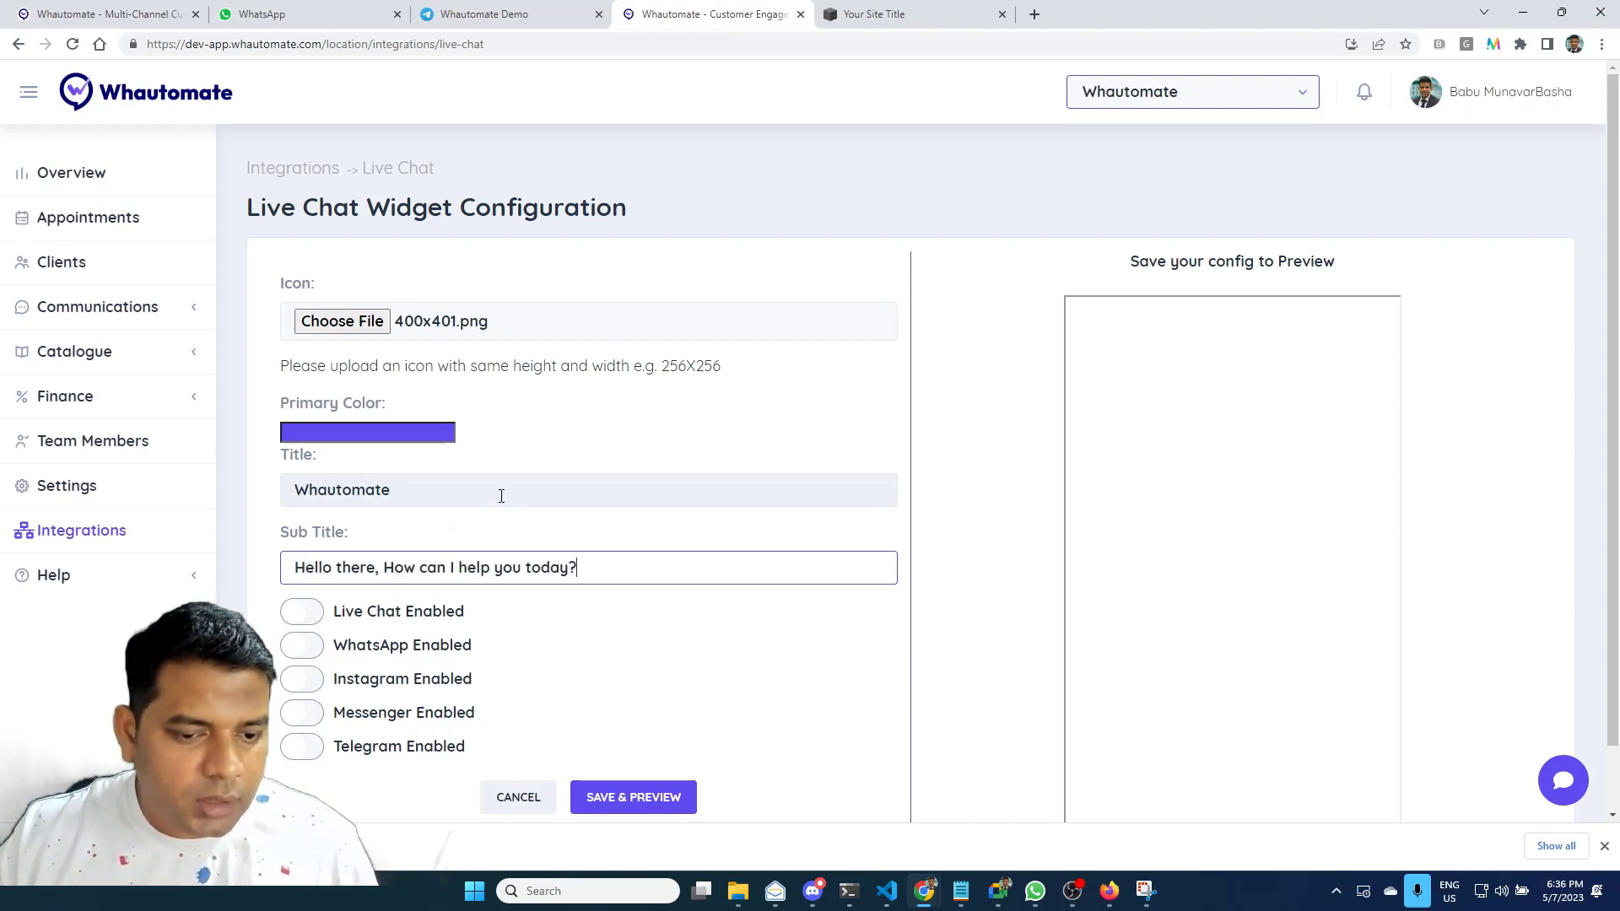
key(Return)
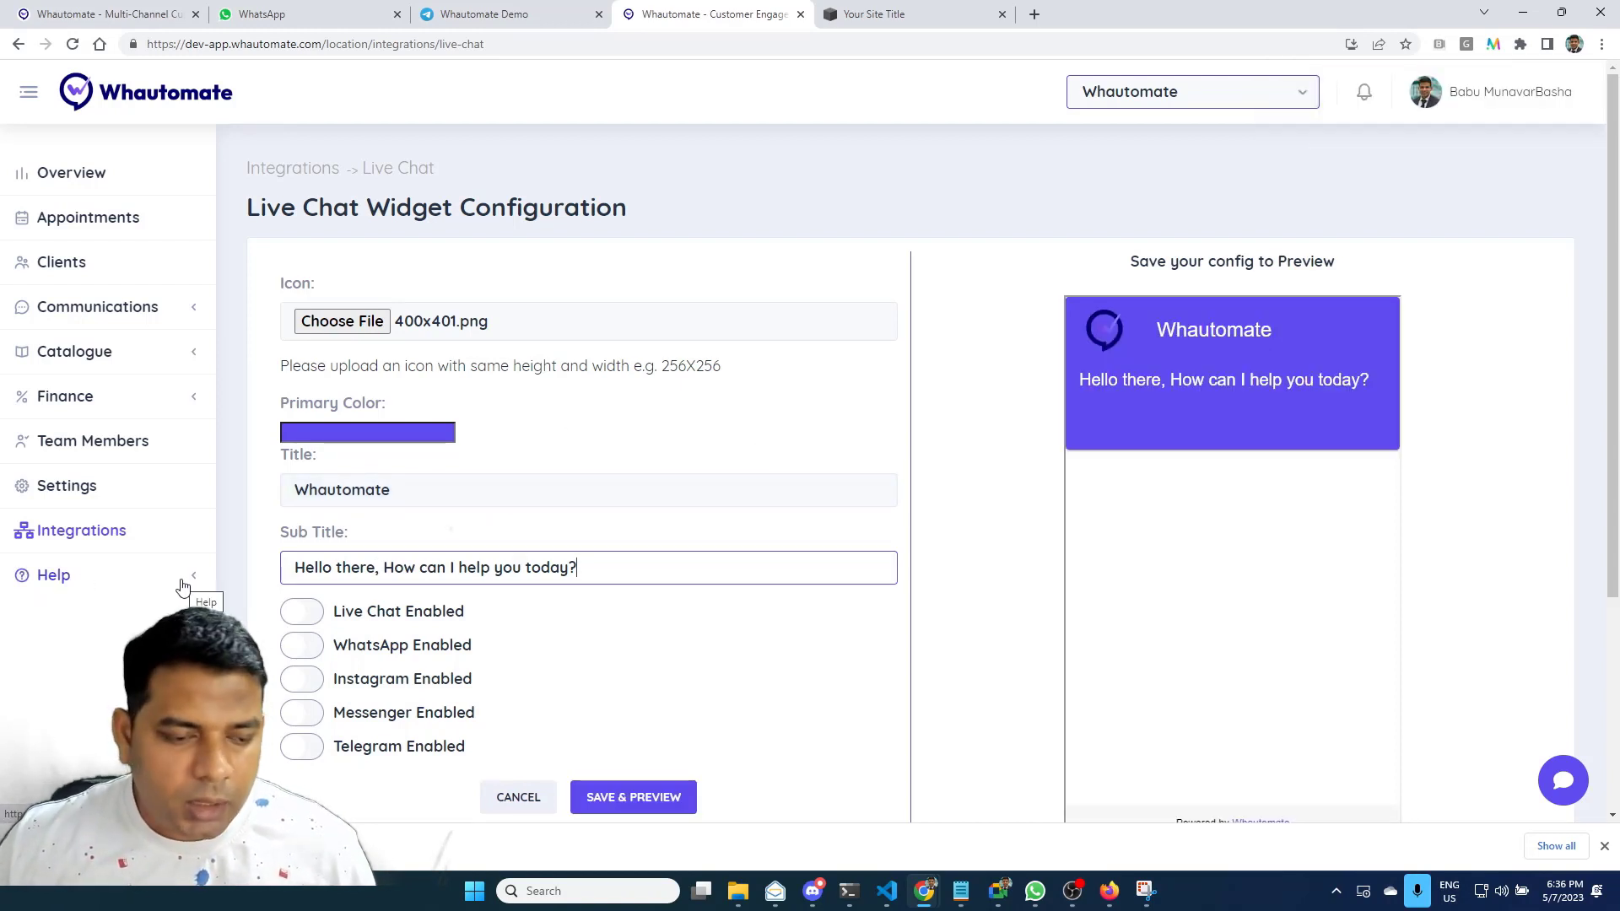
click(303, 613)
Enable WhatsApp with the business number's wa.me link as its URL and test-open it
scroll(532, 671, down, 2)
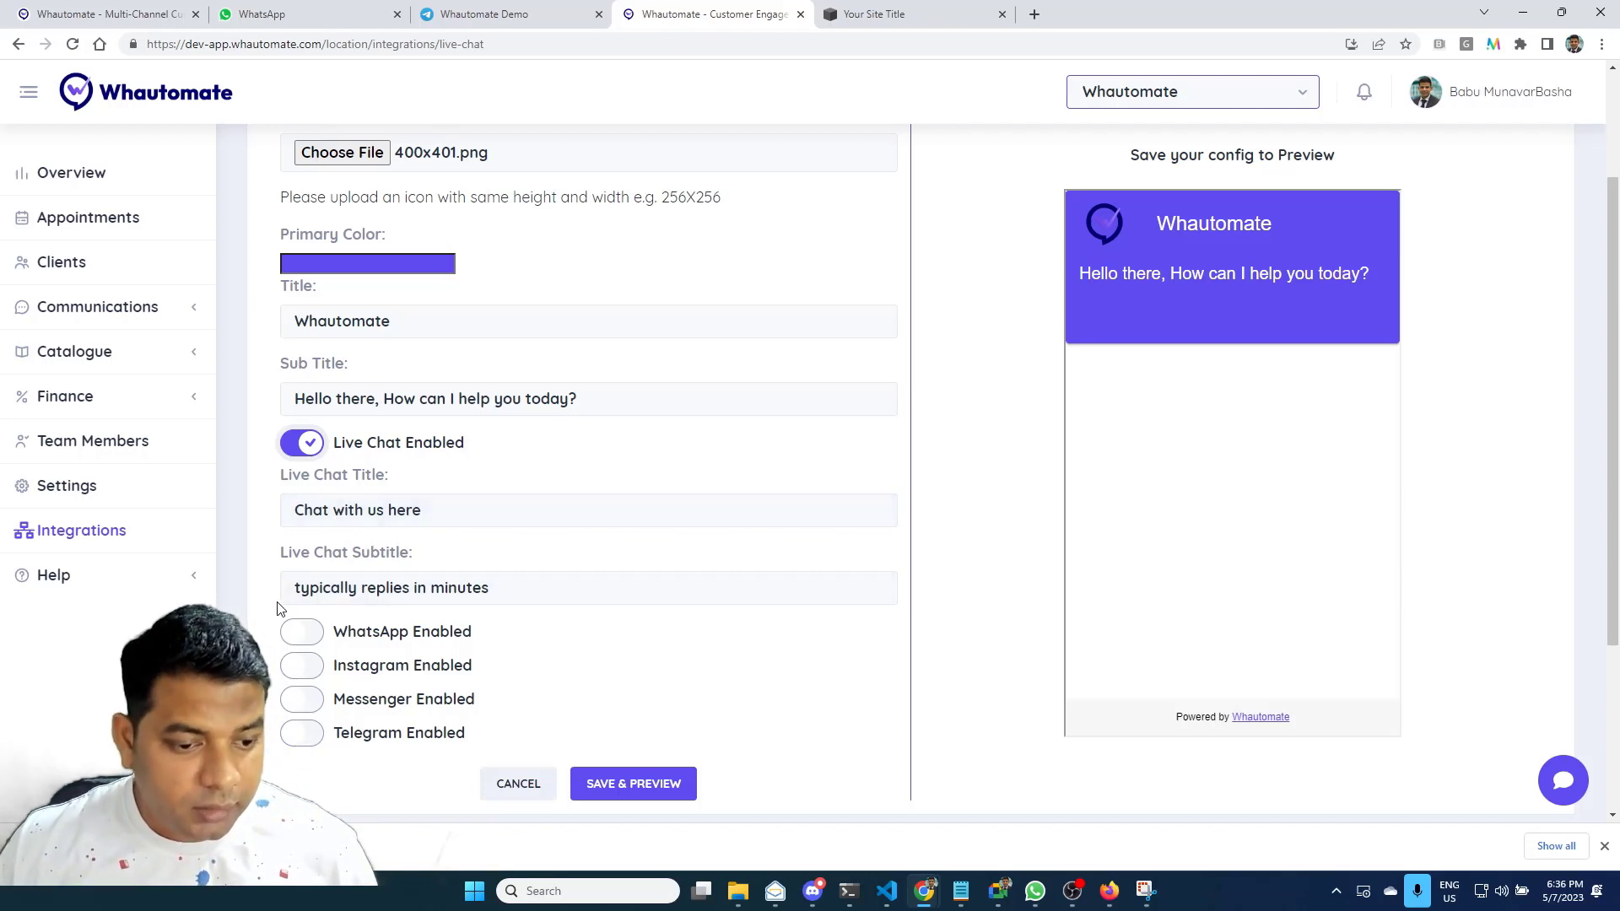
click(302, 633)
scroll(572, 666, down, 3)
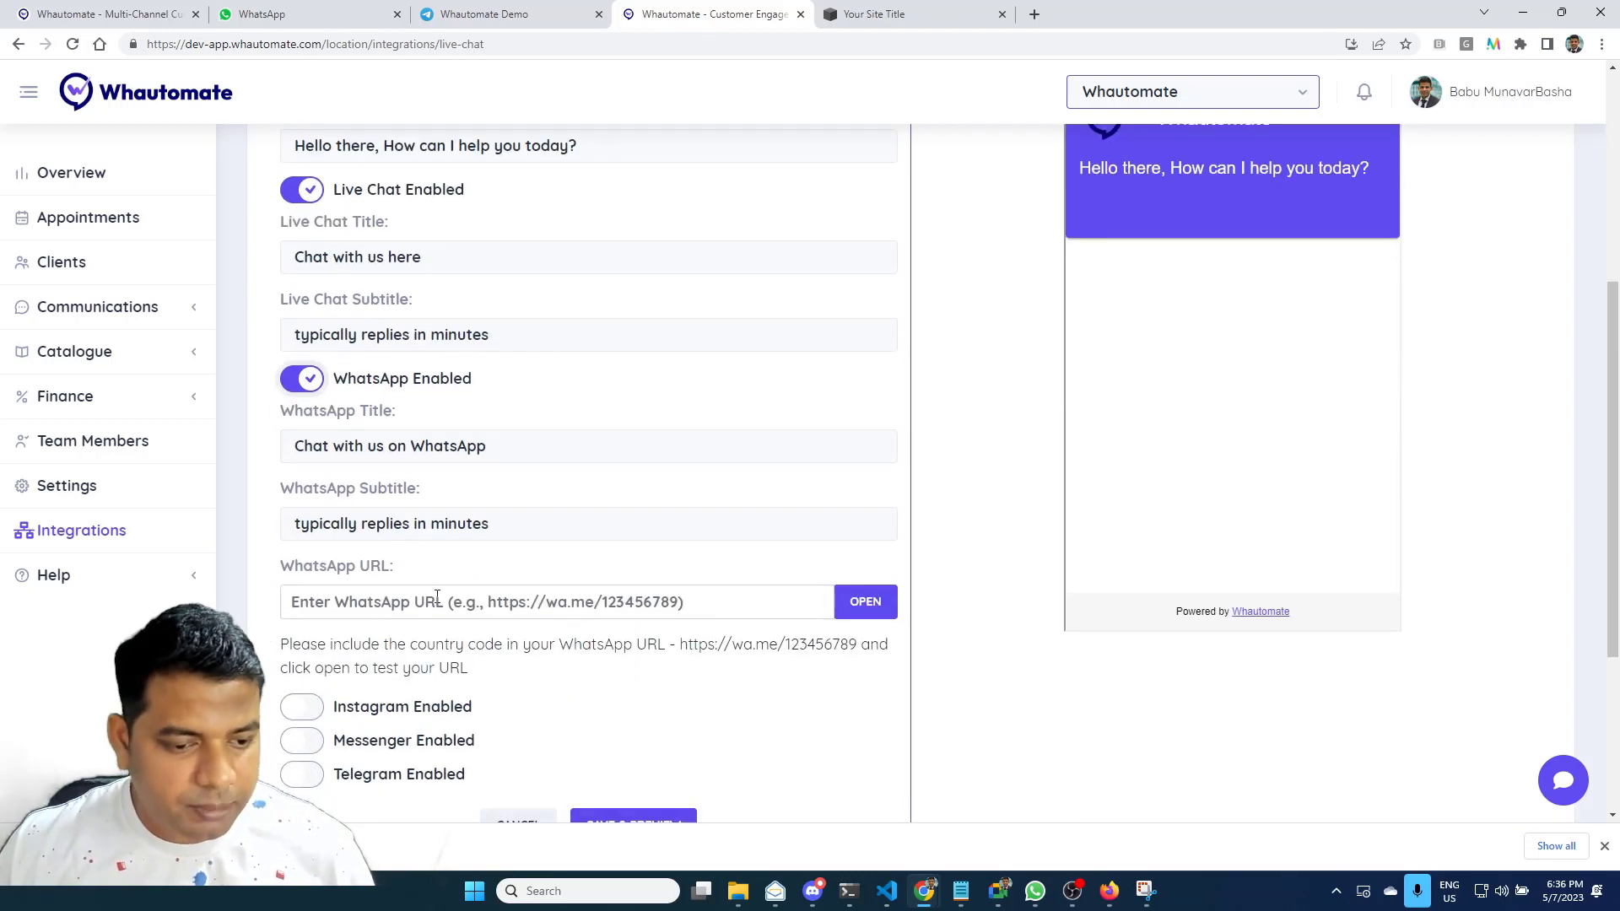
click(365, 591)
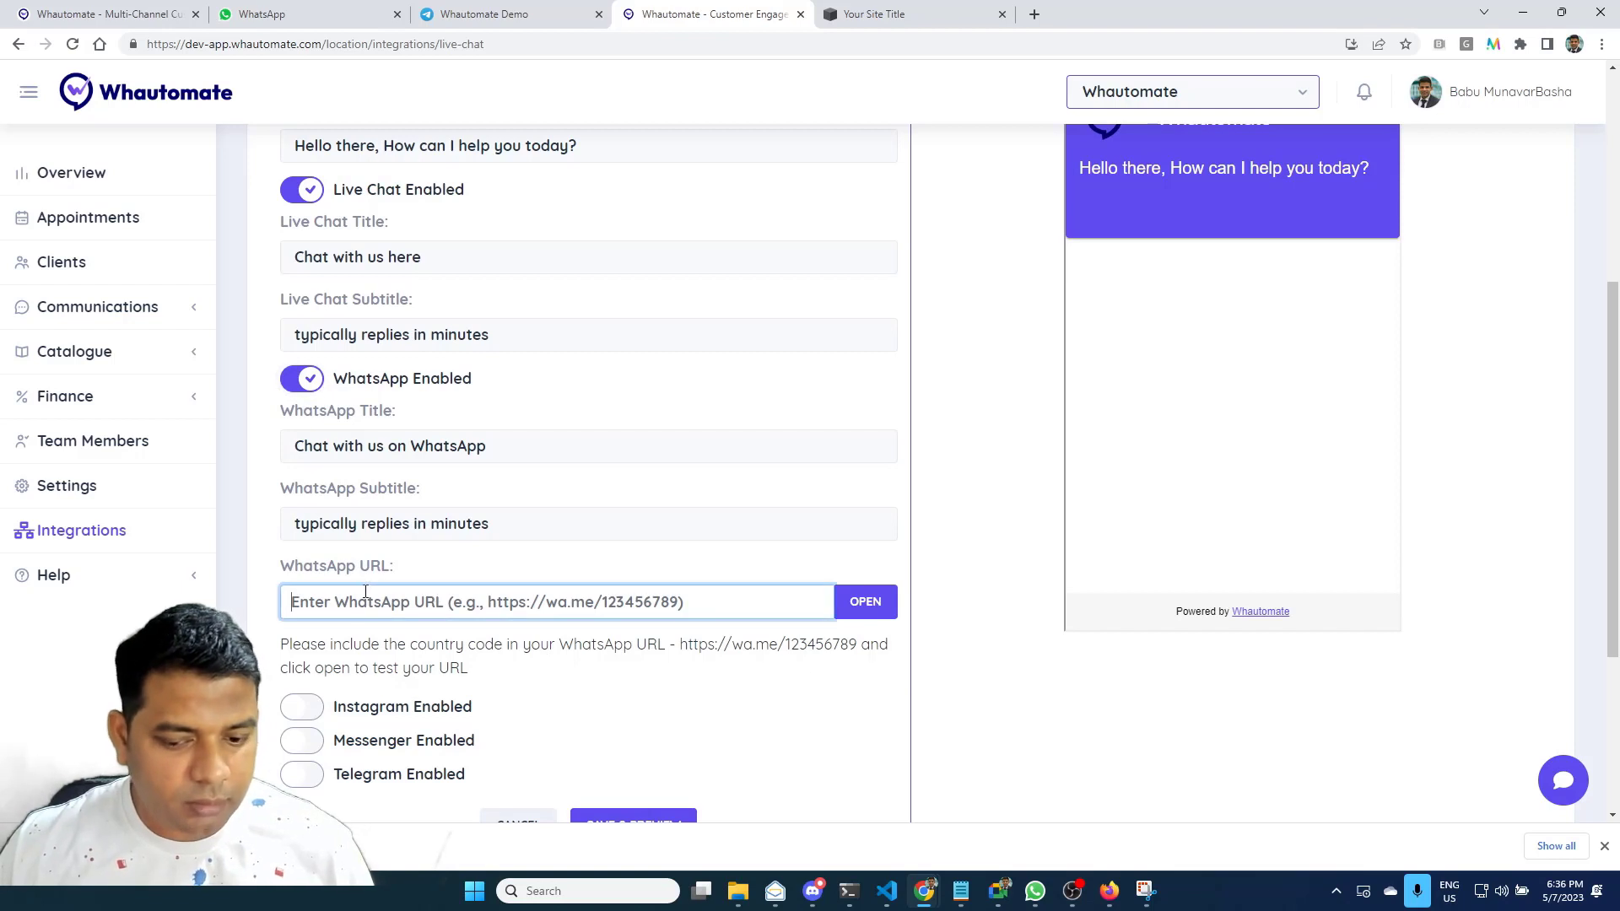
click(961, 891)
click(463, 601)
key(ctrl+v)
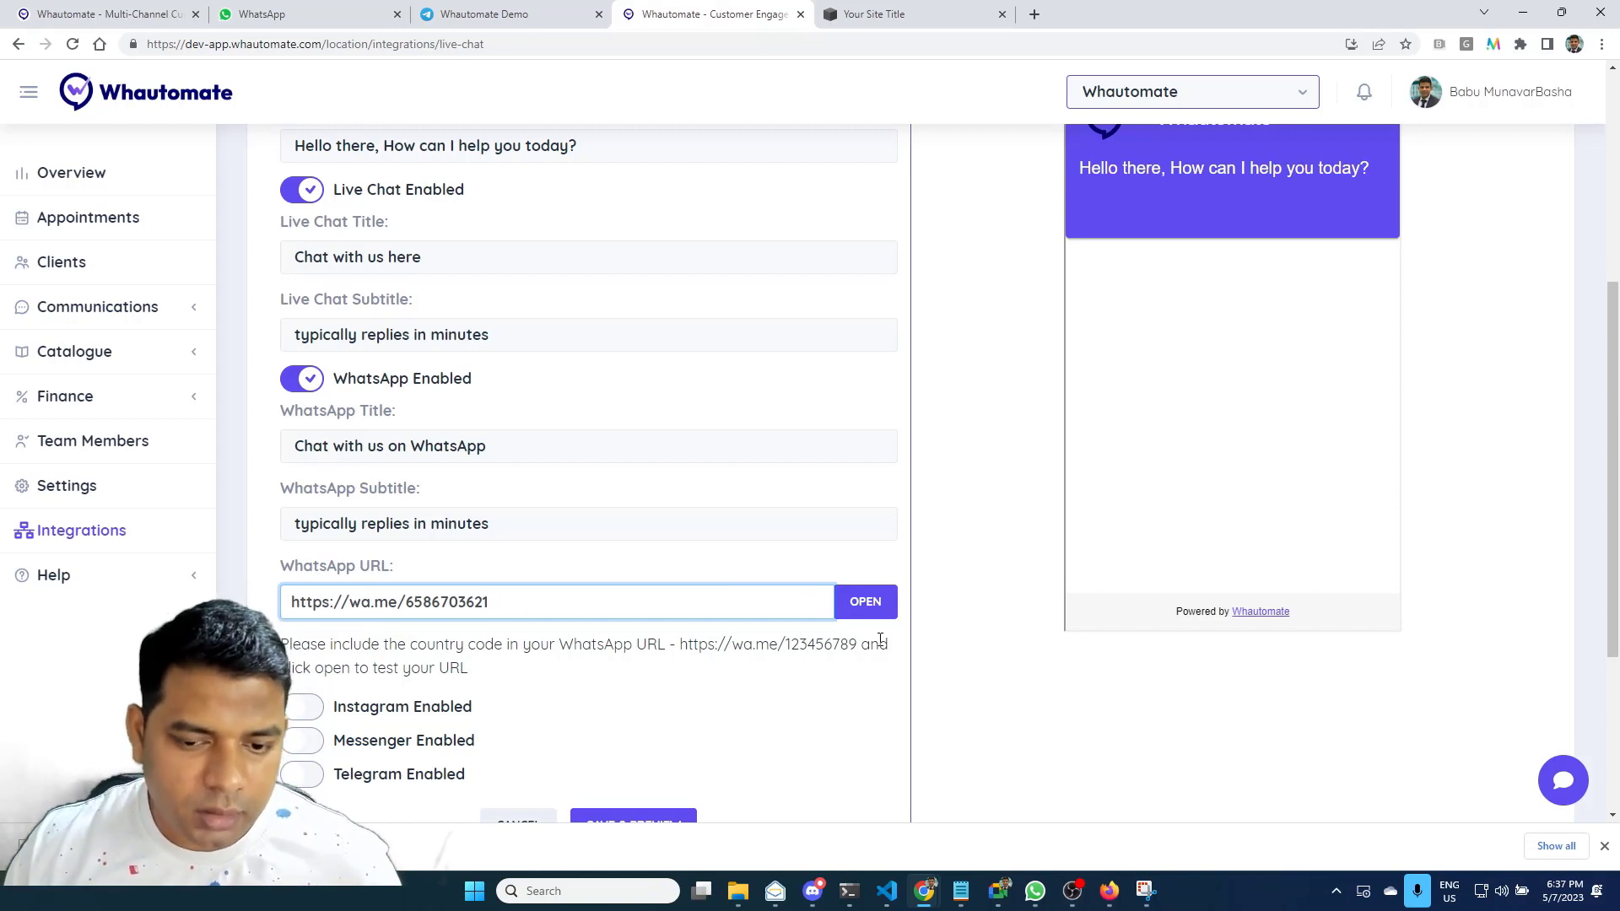
click(869, 603)
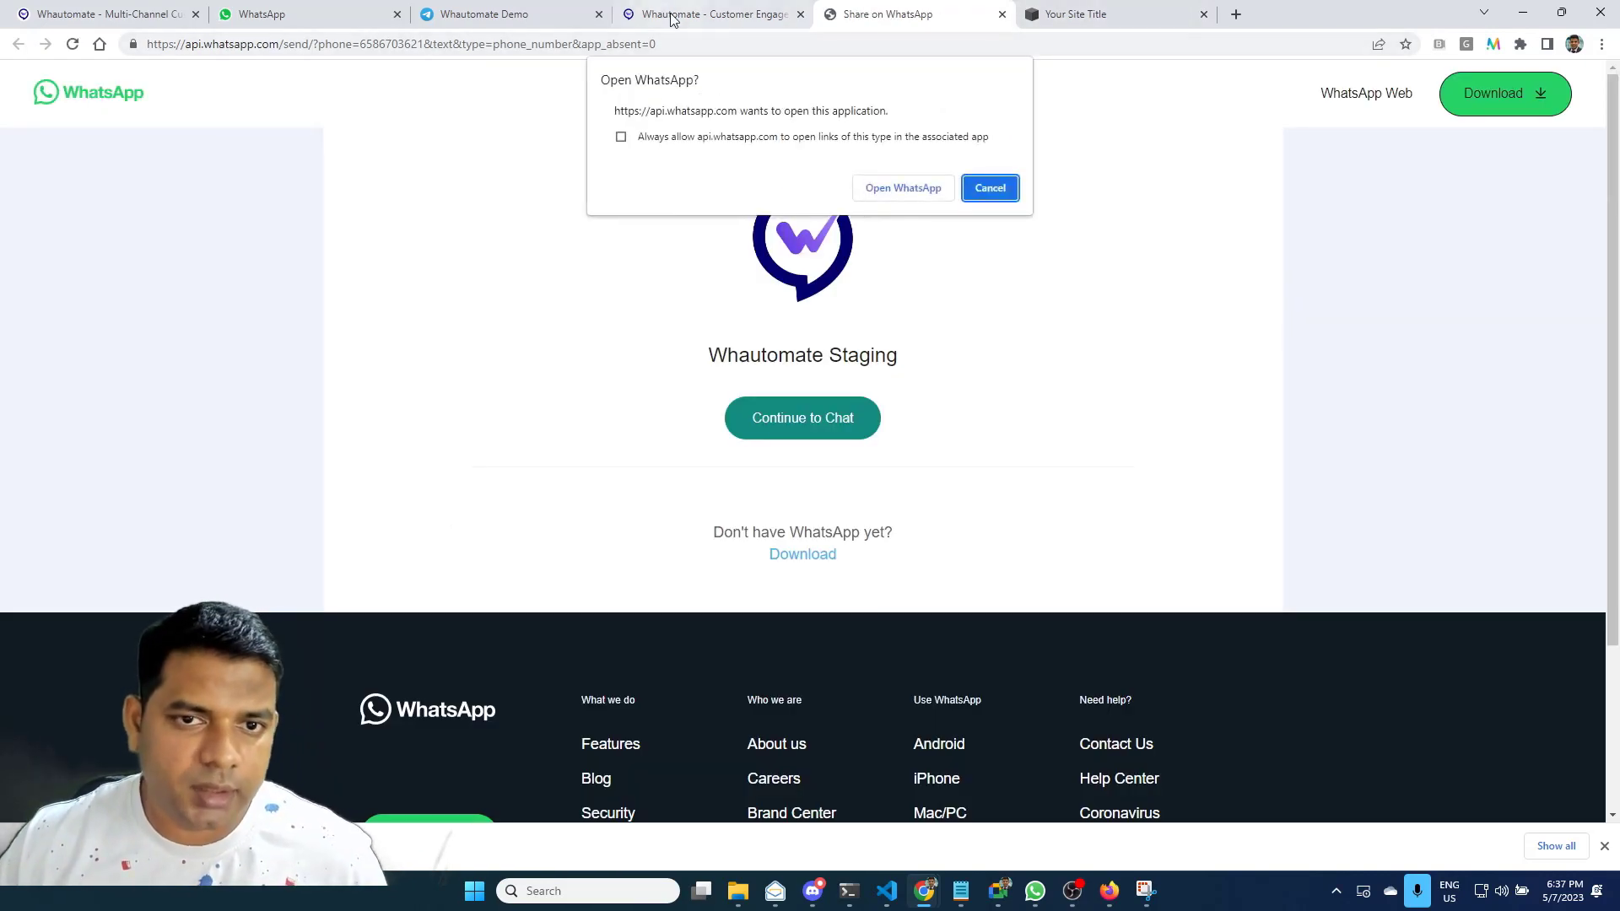
click(673, 16)
scroll(388, 630, down, 2)
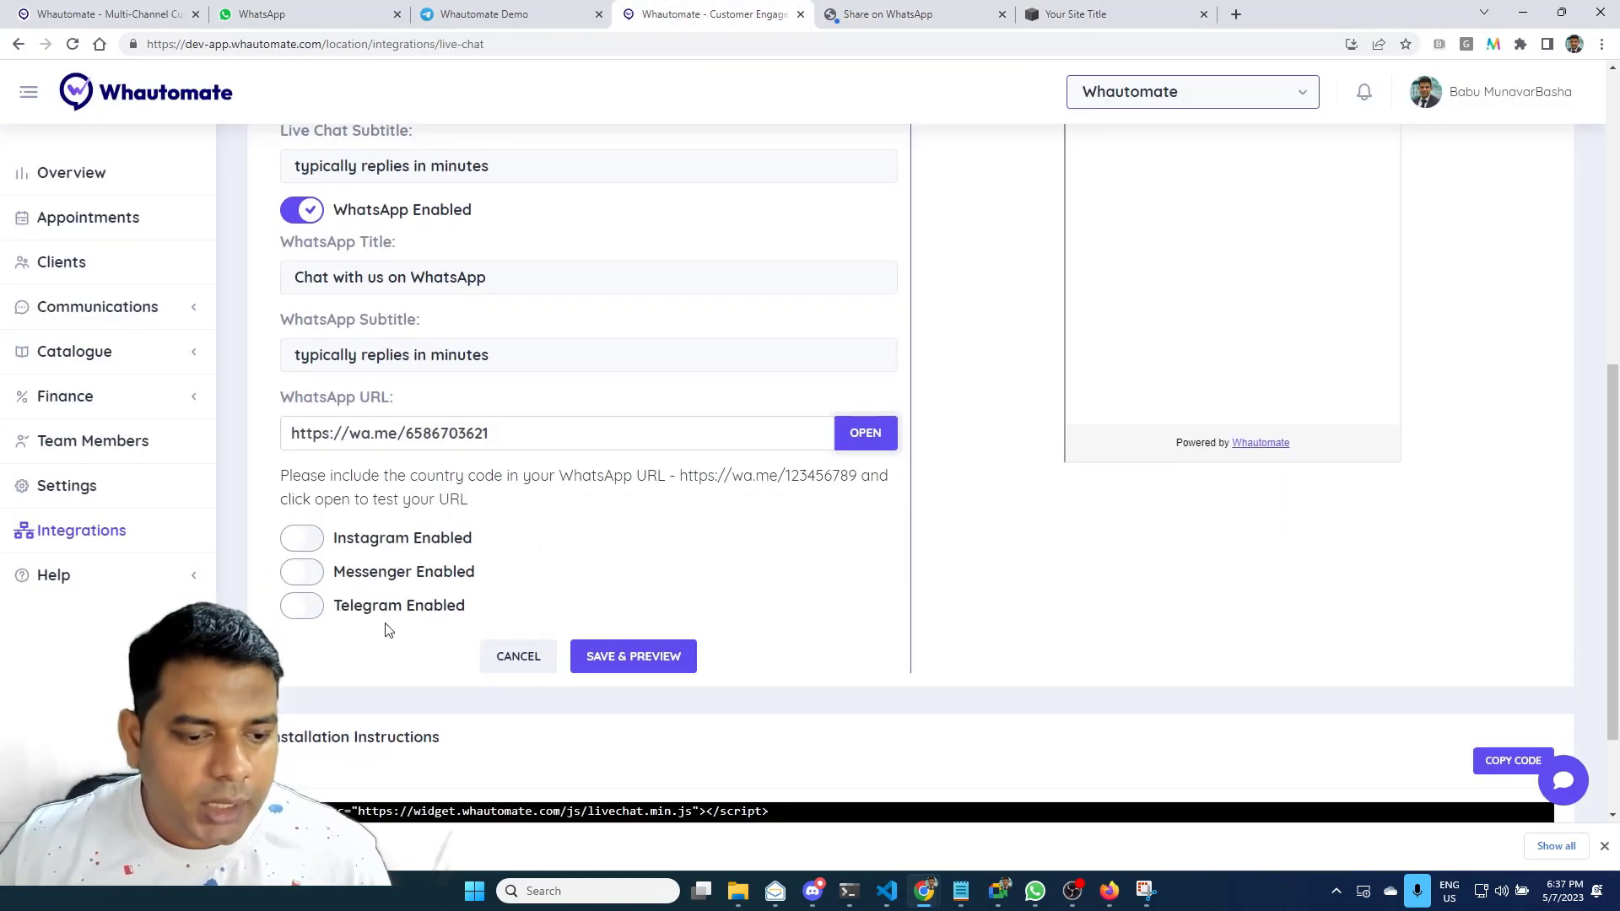
click(309, 611)
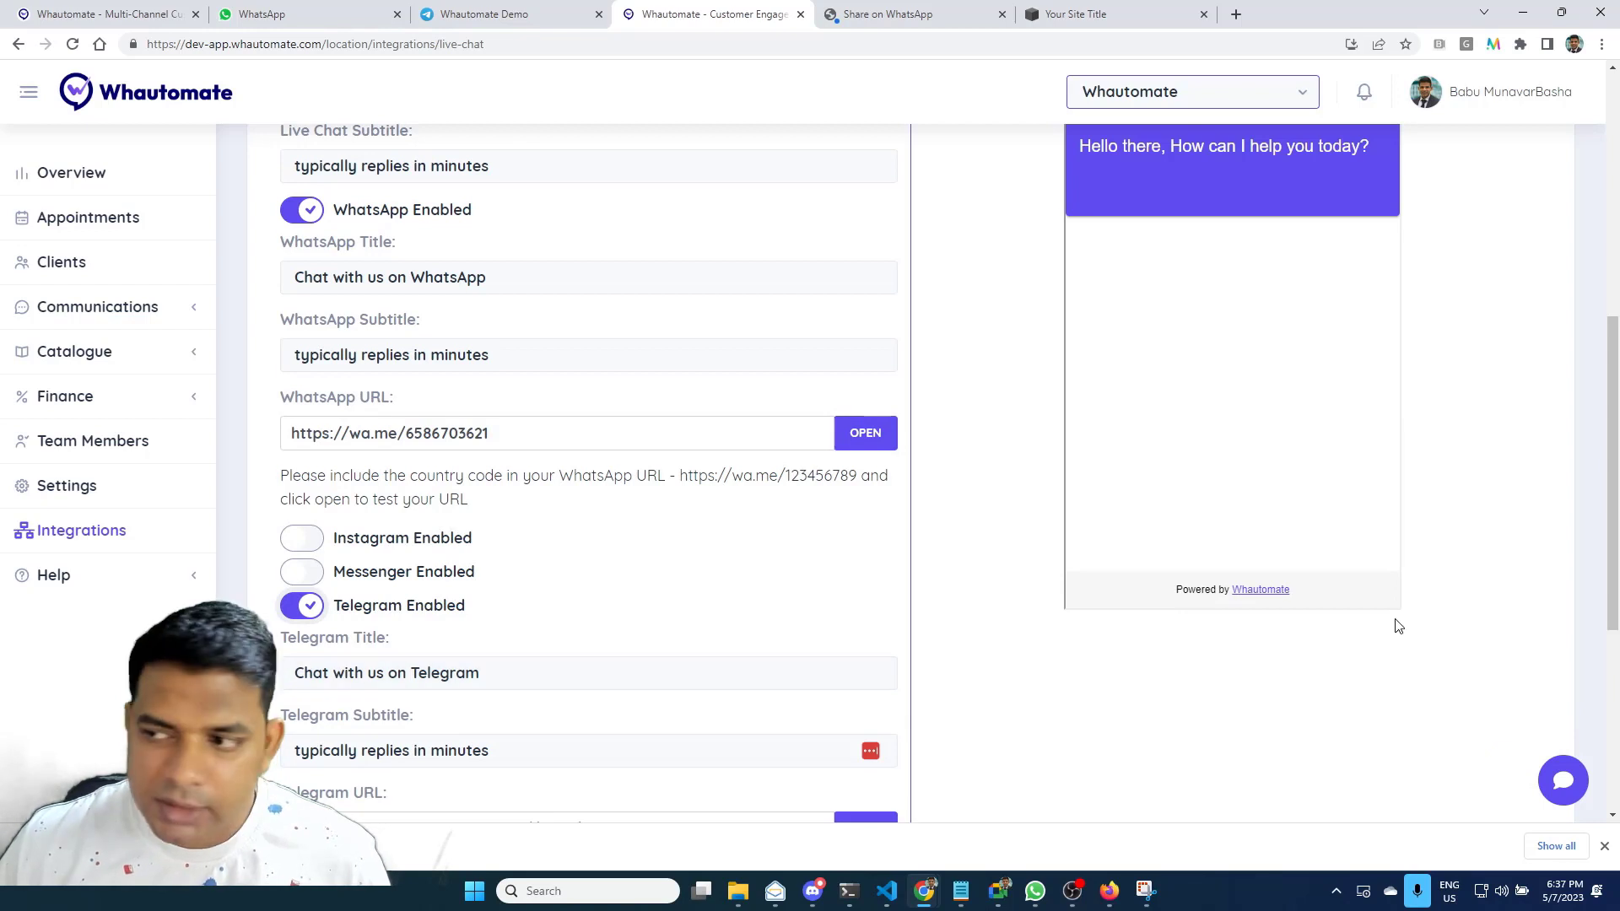
key(alt+Tab)
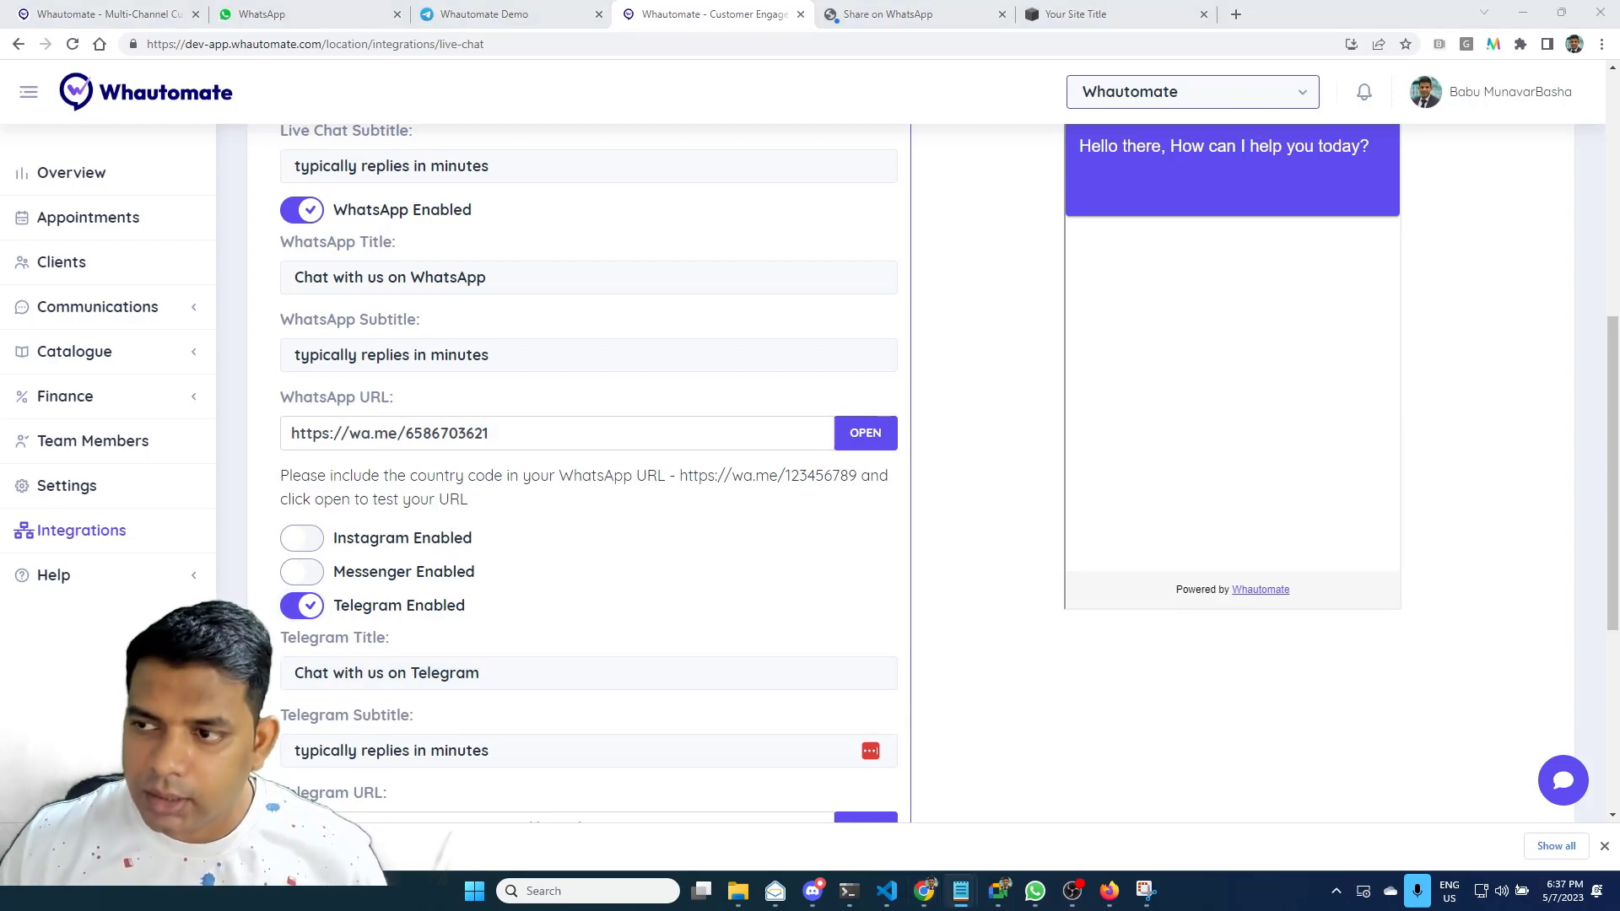
scroll(459, 760, down, 2)
click(467, 675)
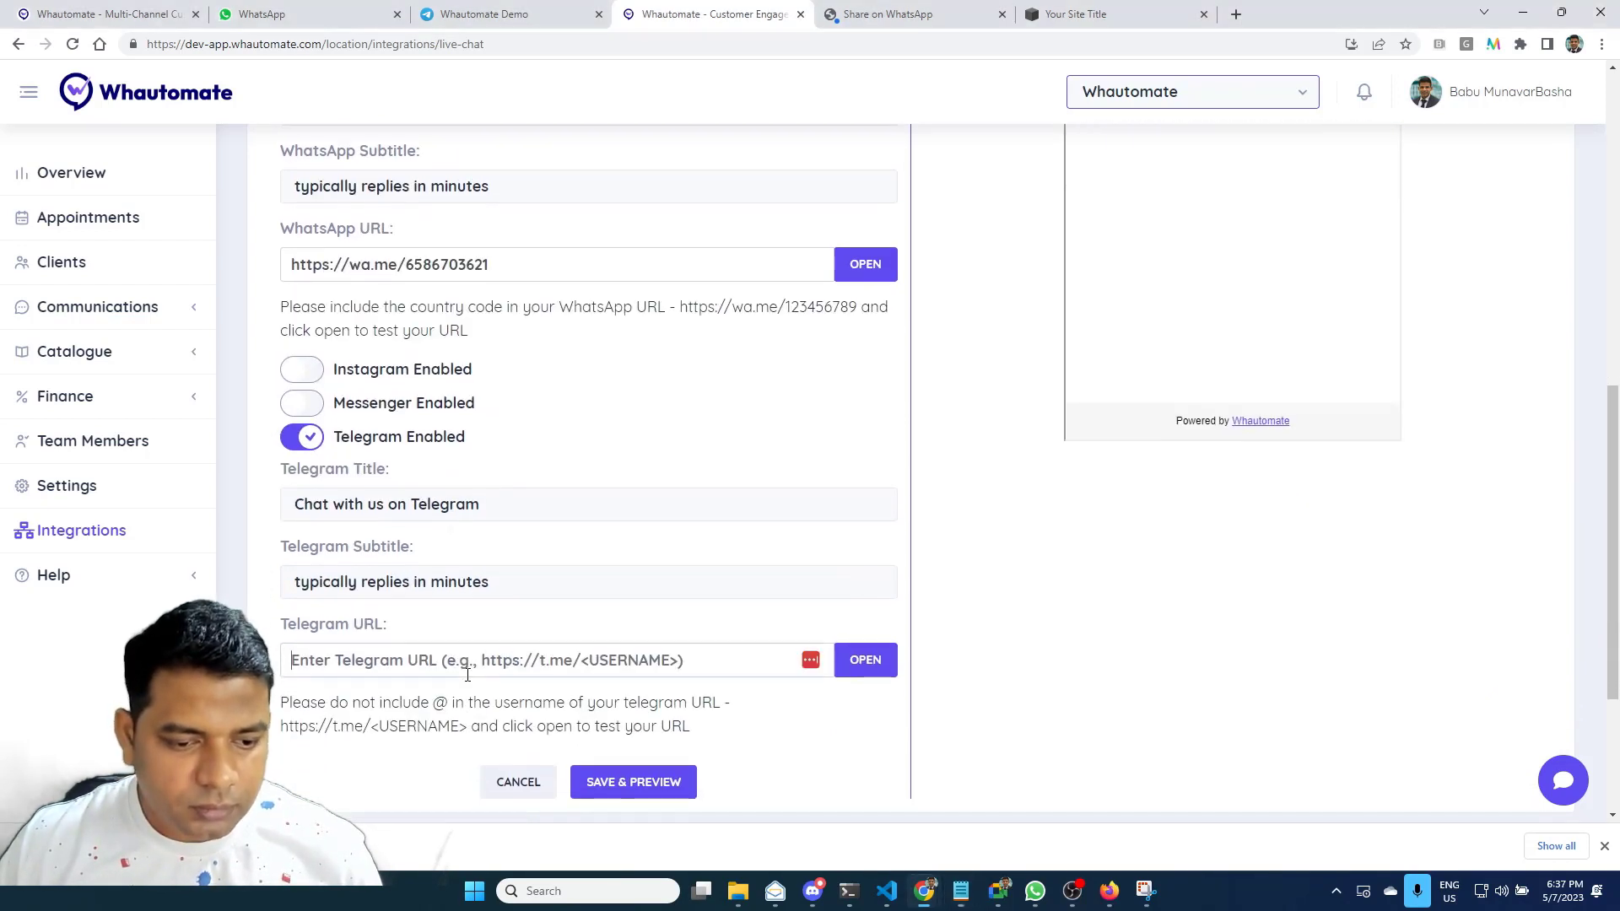
text(https://t.me/Whautomate_demo1_bot)
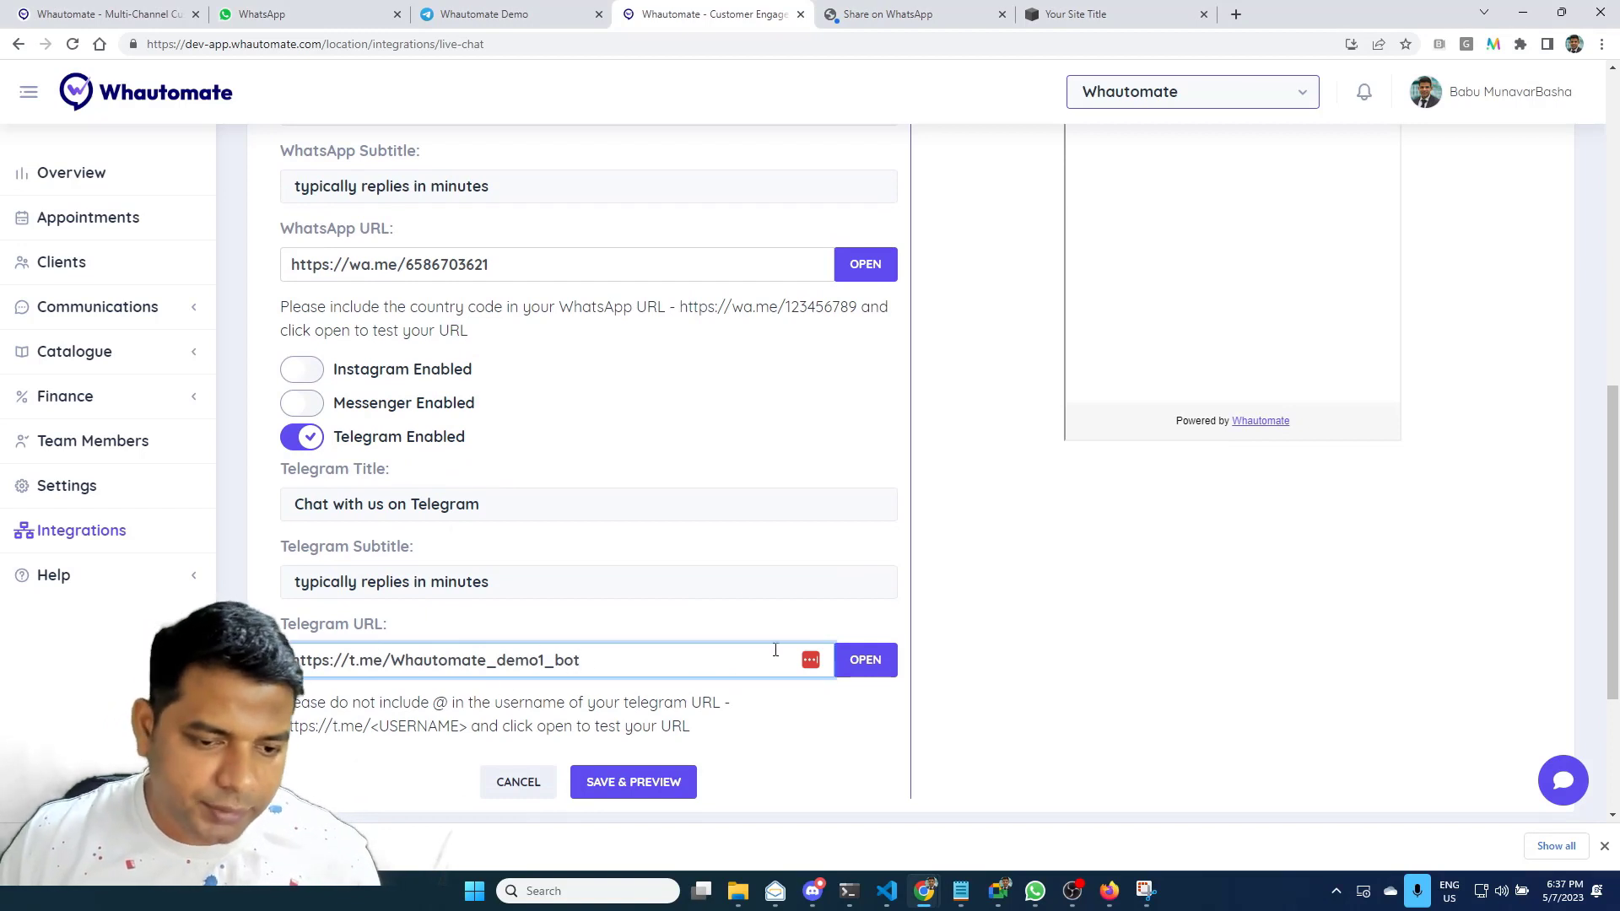
click(872, 669)
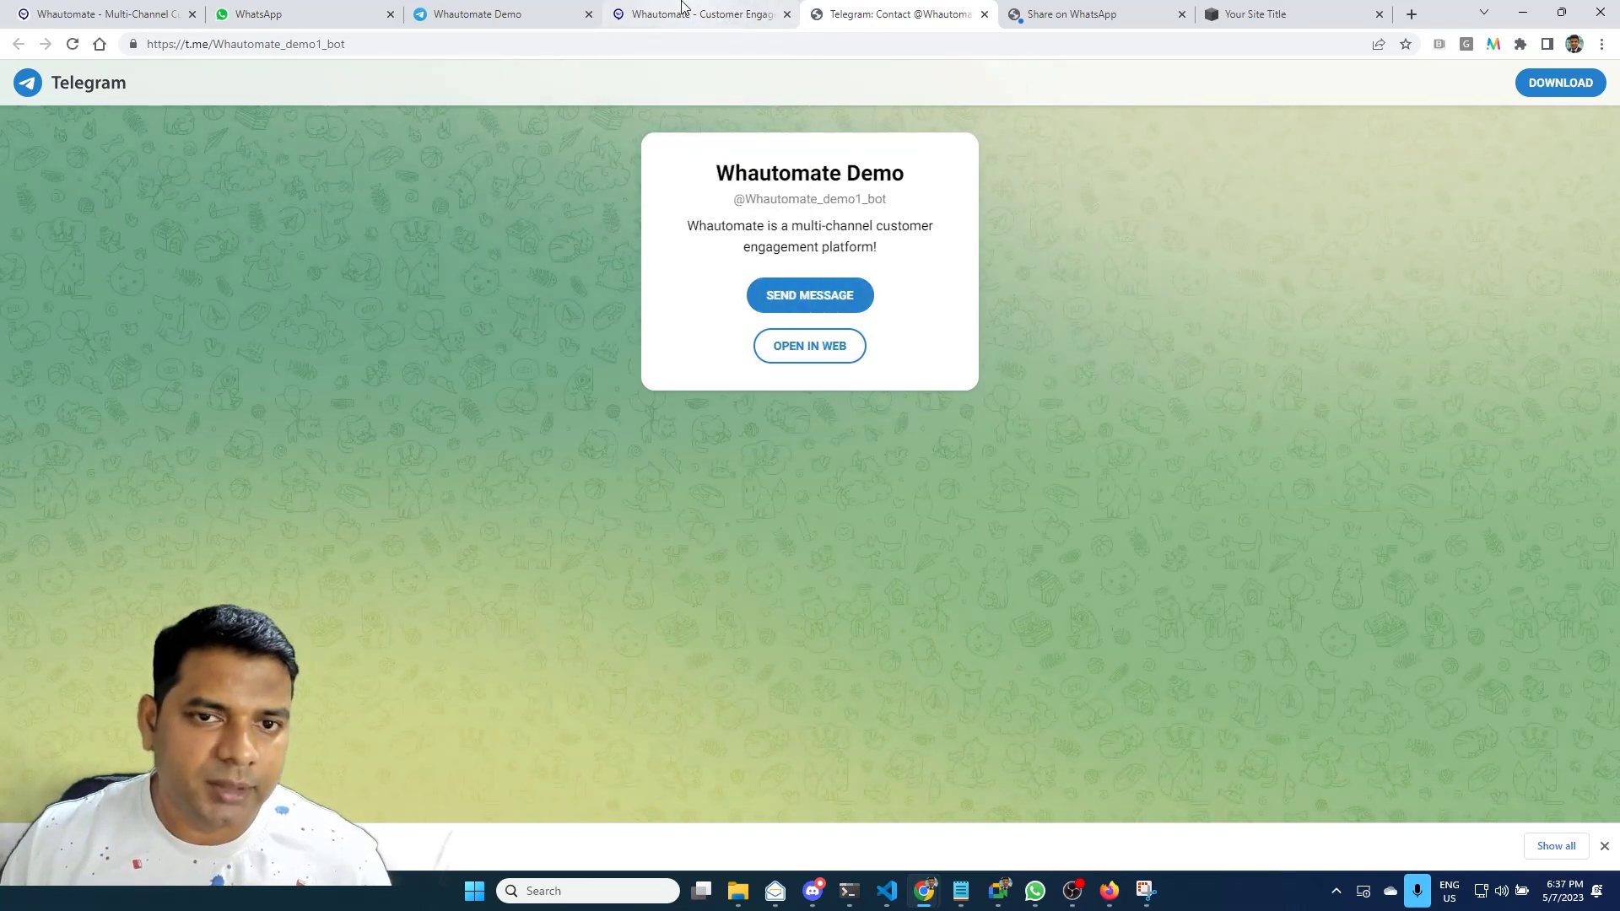
click(682, 11)
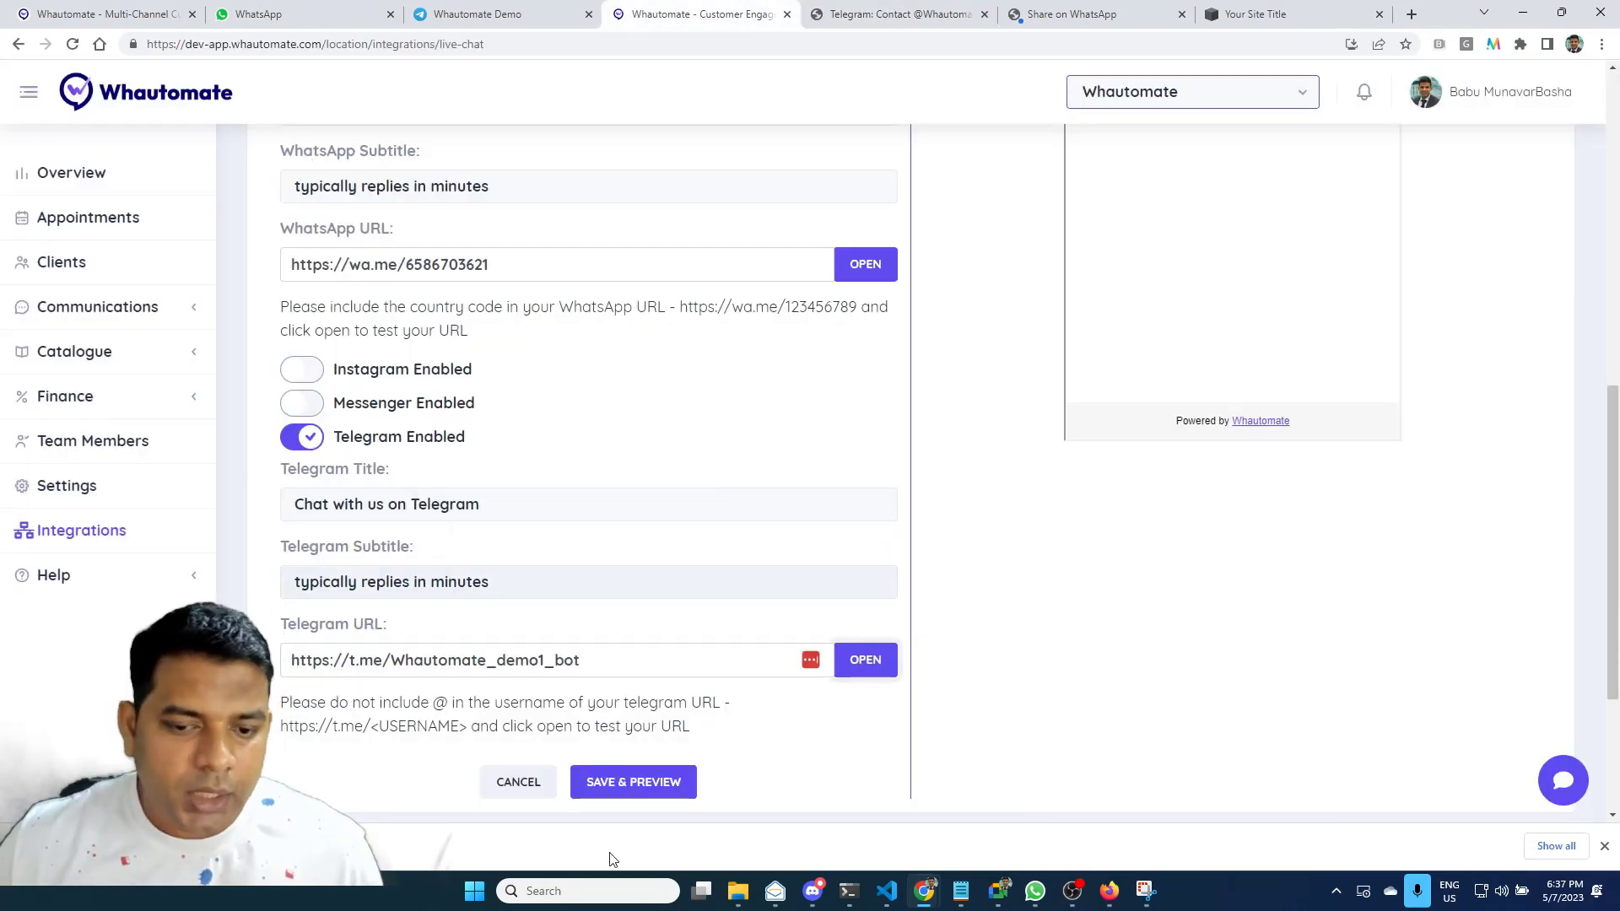
Save the widget and review its preview down to the Installation Instructions snippet
click(650, 788)
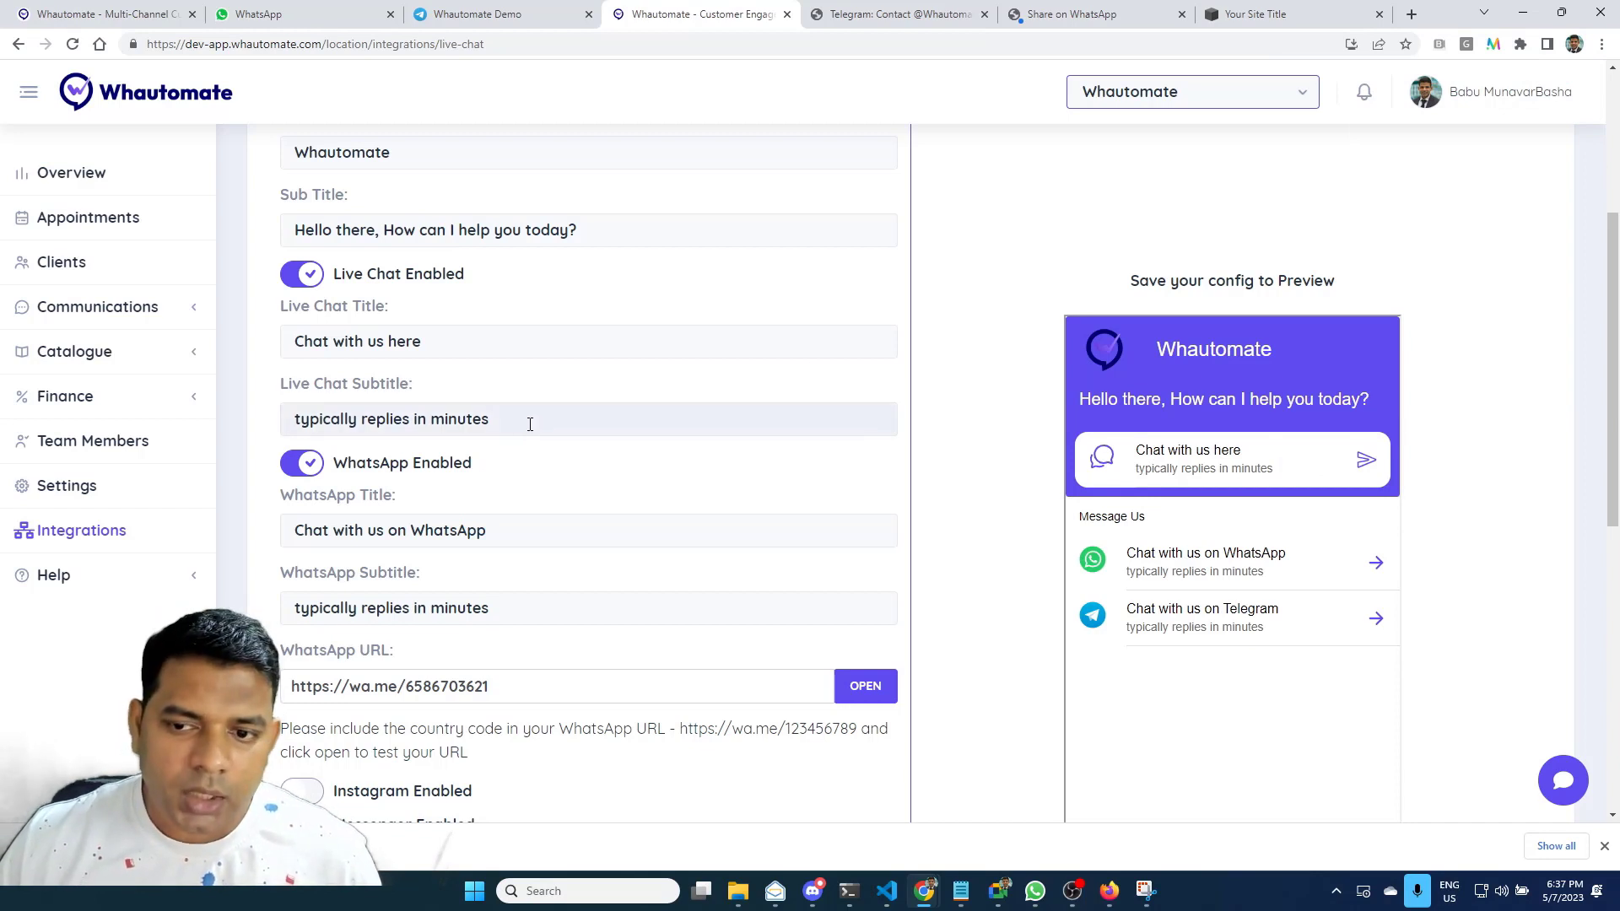
scroll(506, 413, up, 2)
scroll(461, 387, up, 1)
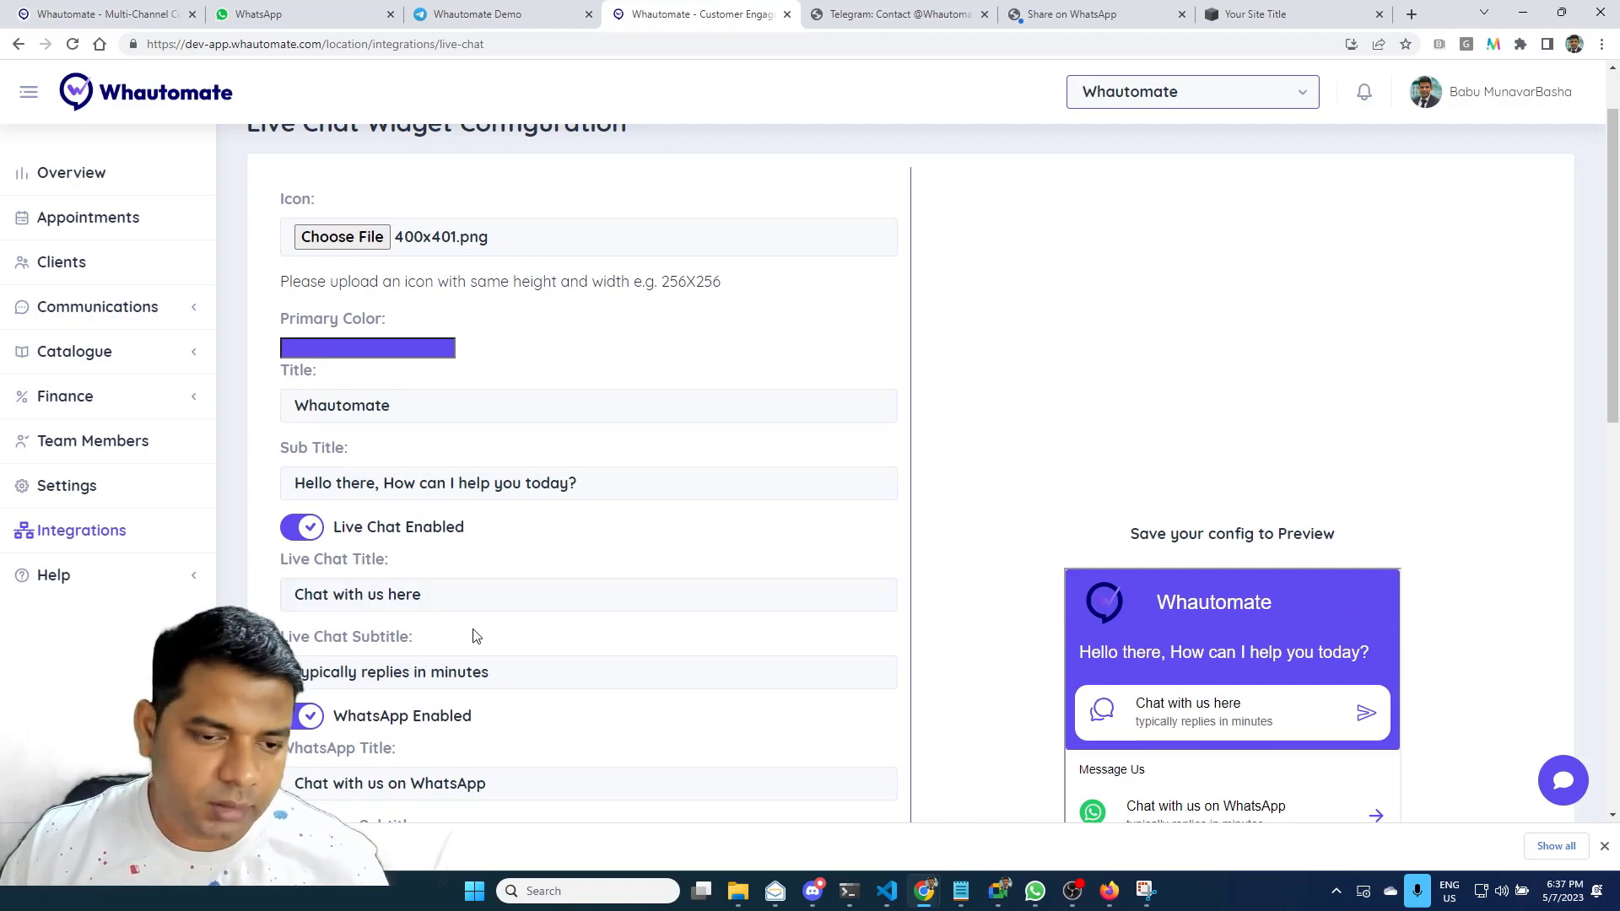
scroll(471, 637, down, 4)
scroll(473, 638, down, 7)
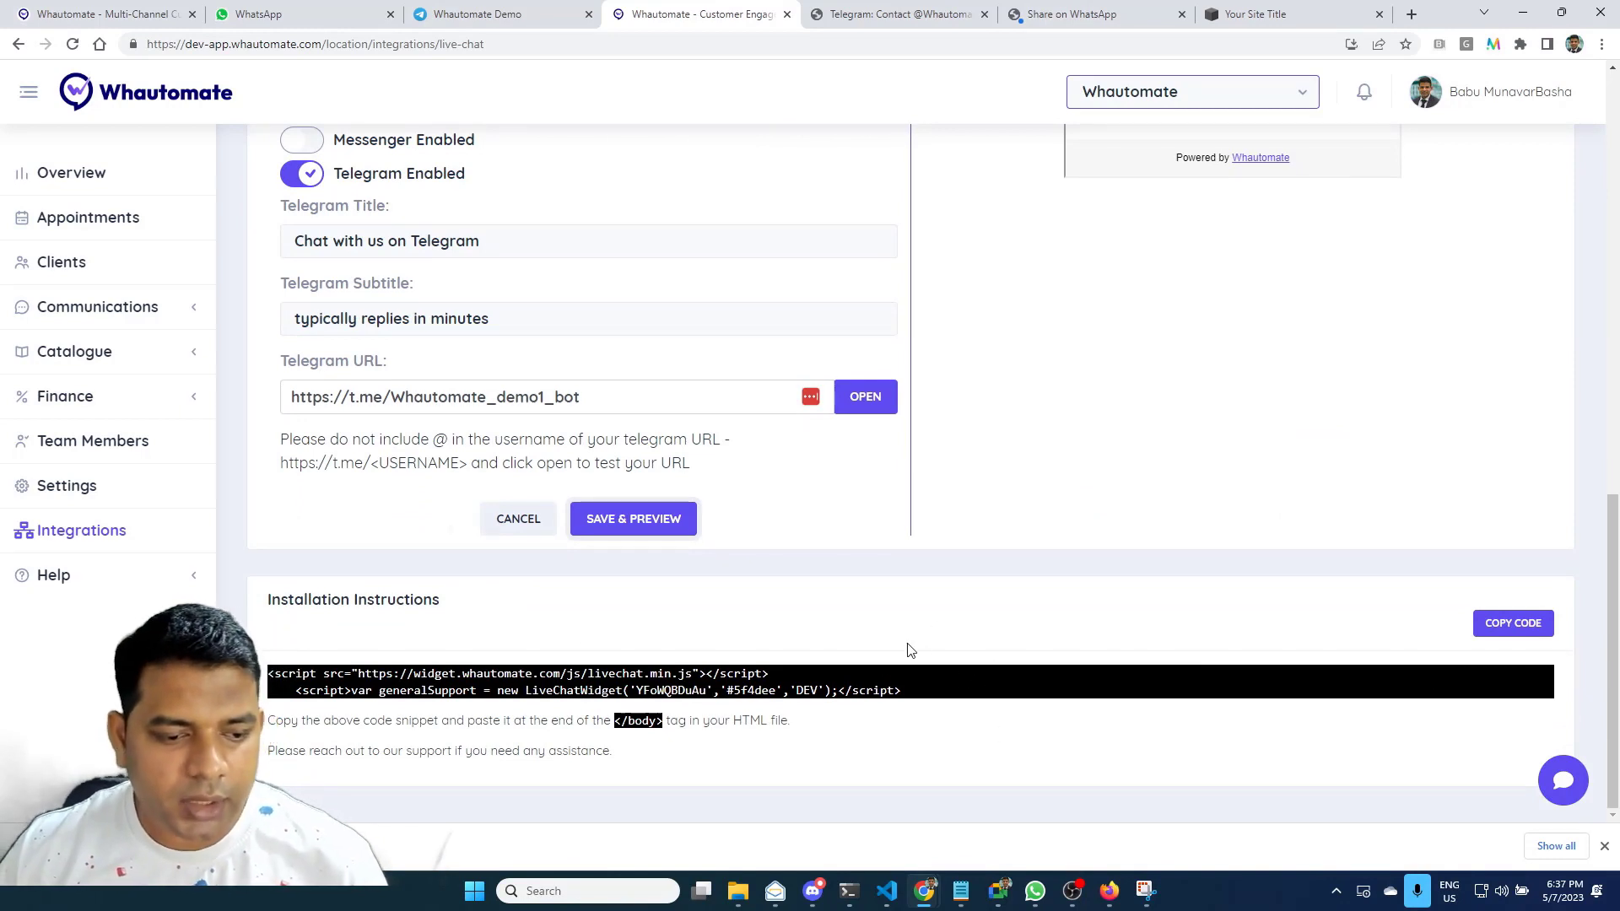
Copy the widget installation code and switch to the Squarespace site settings
click(1530, 627)
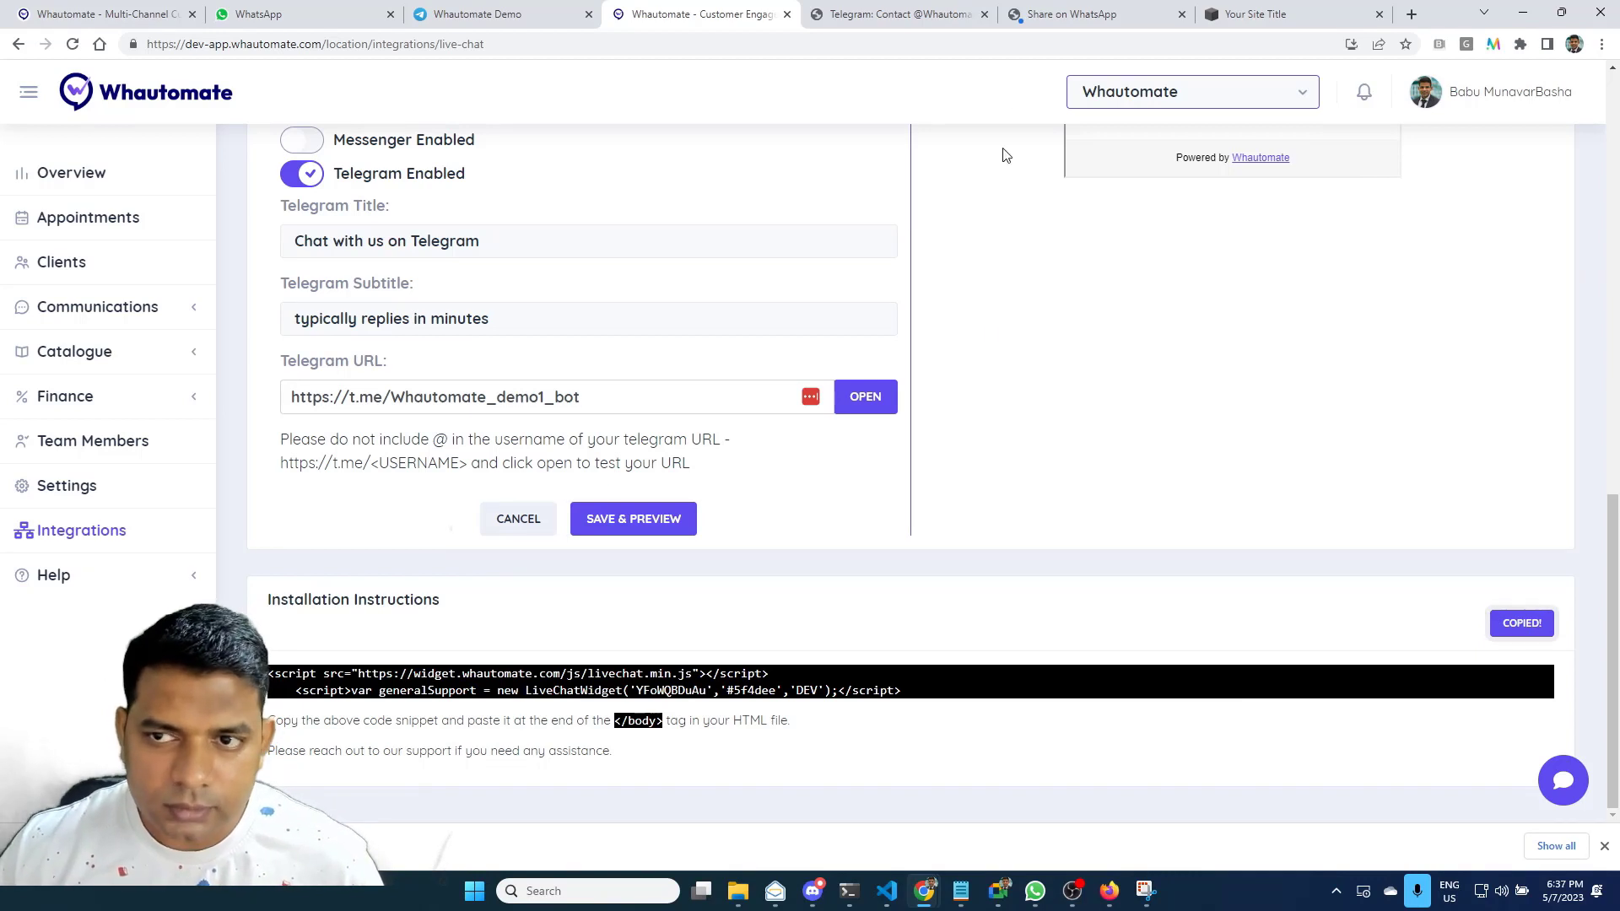
click(1299, 23)
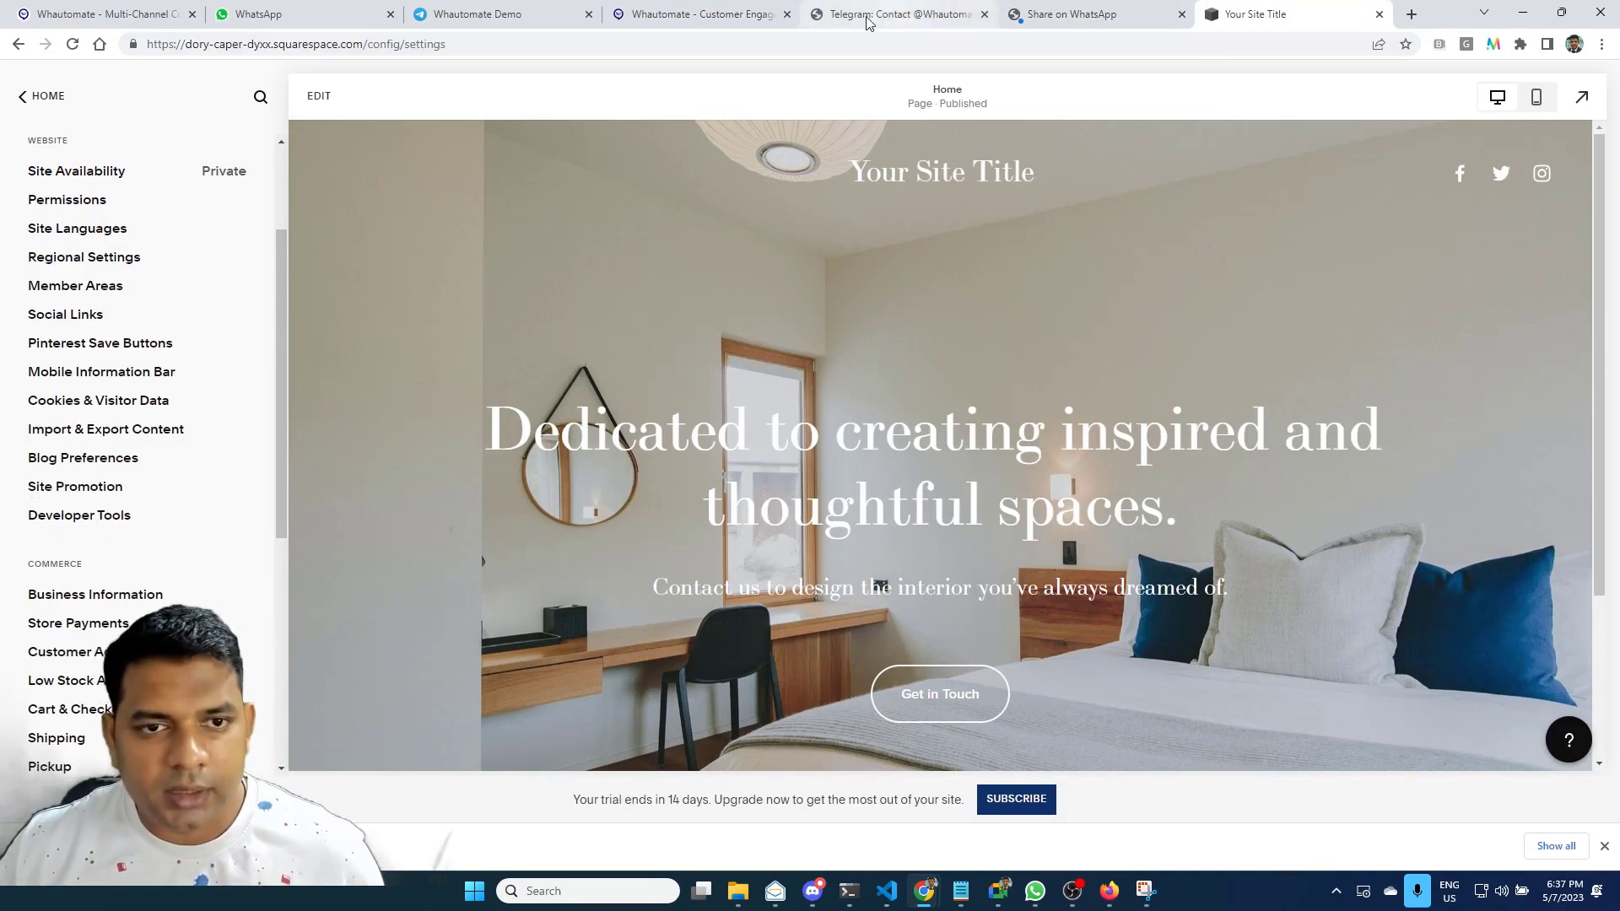
Go to Developer Tools in Squarespace settings and open Code Injection
click(652, 17)
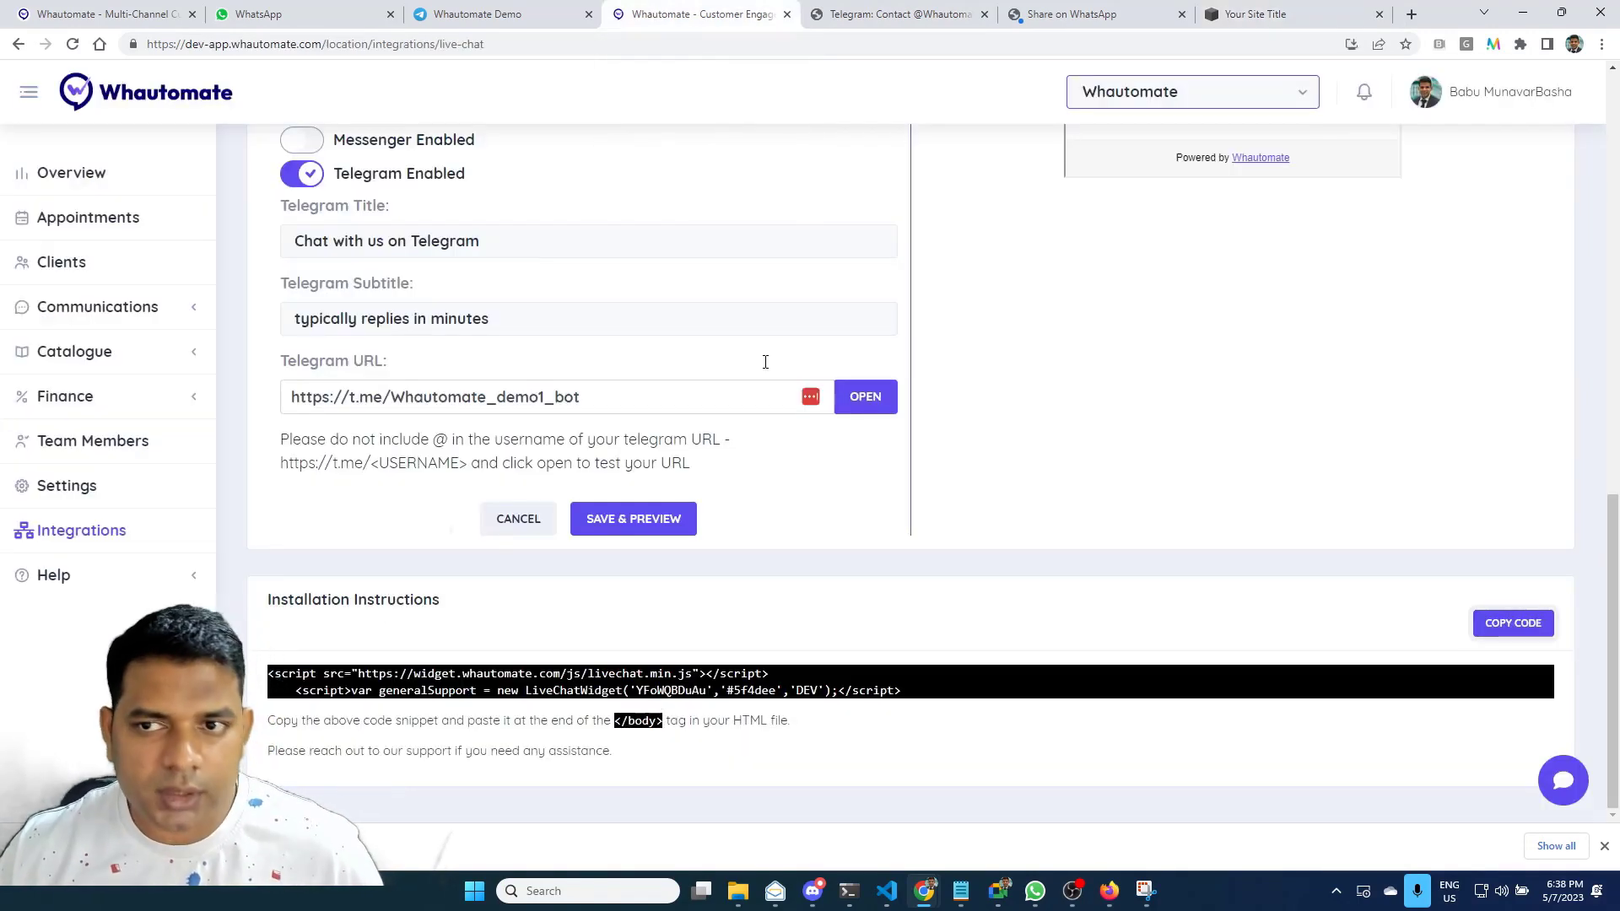
click(1293, 10)
click(80, 515)
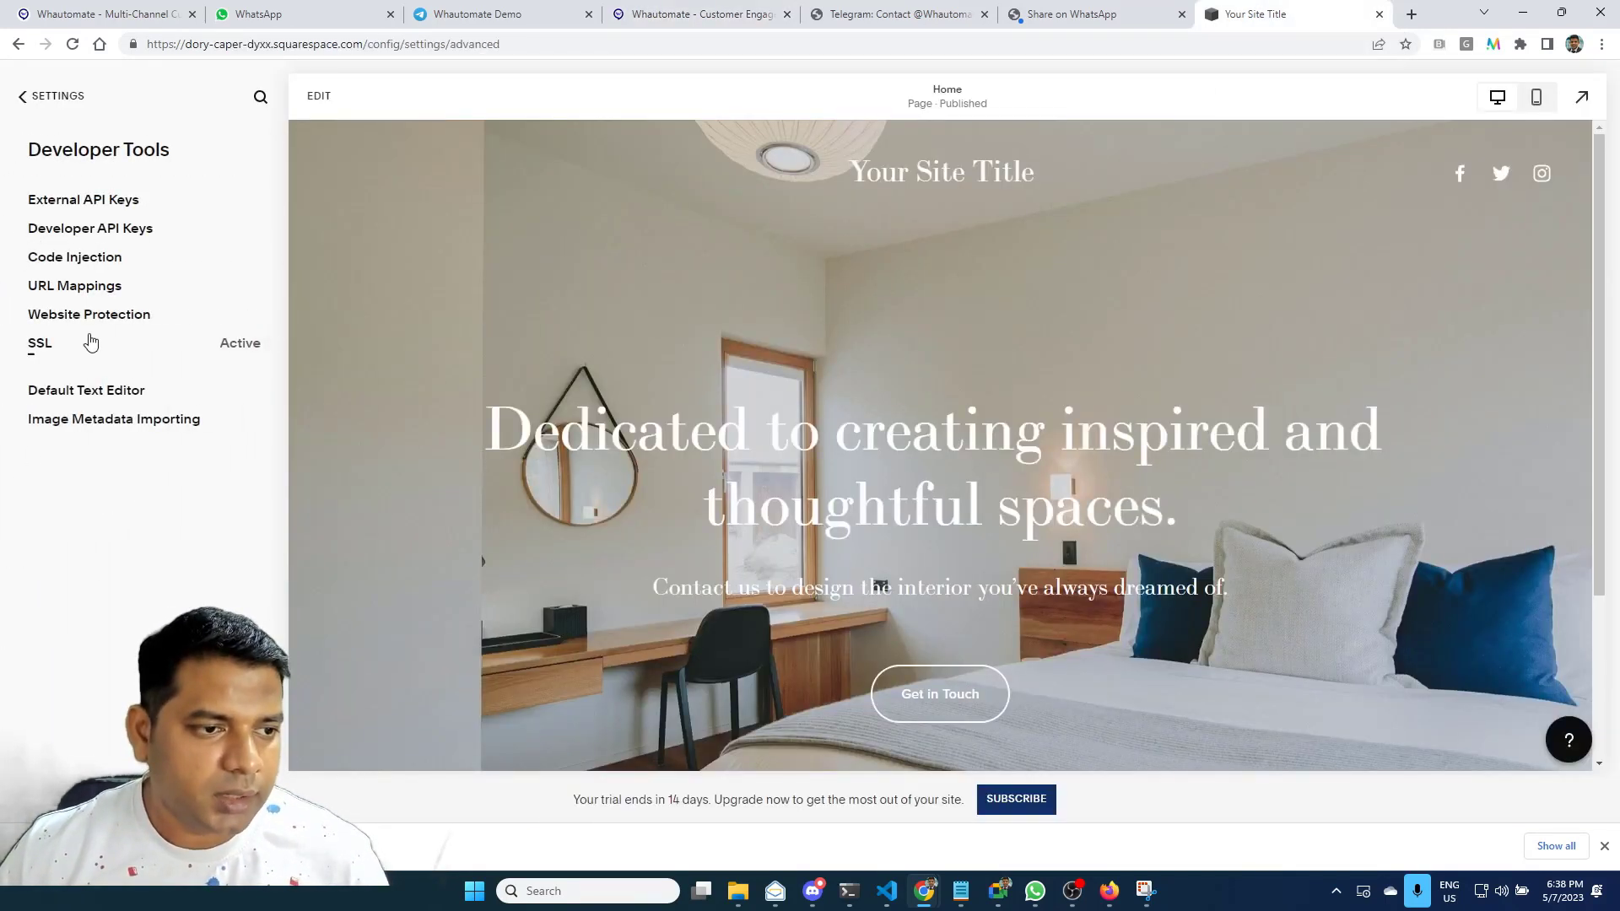
click(118, 258)
Paste the Whautomate script into the Footer code injection, save, and view the live site in Firefox
click(123, 591)
key(ctrl+v)
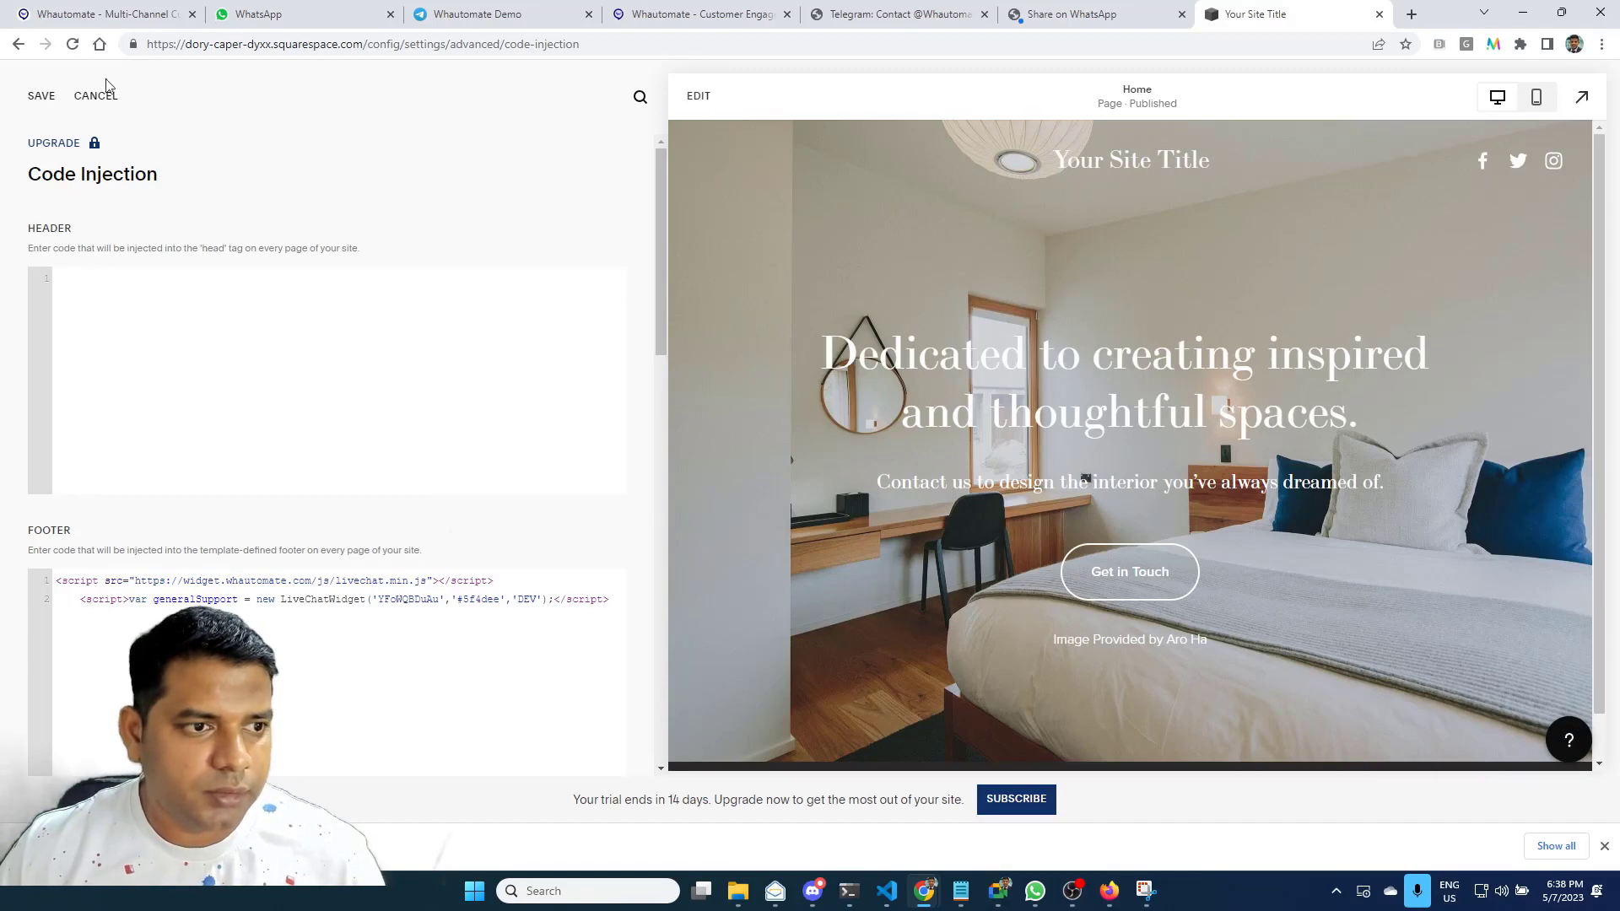
click(42, 97)
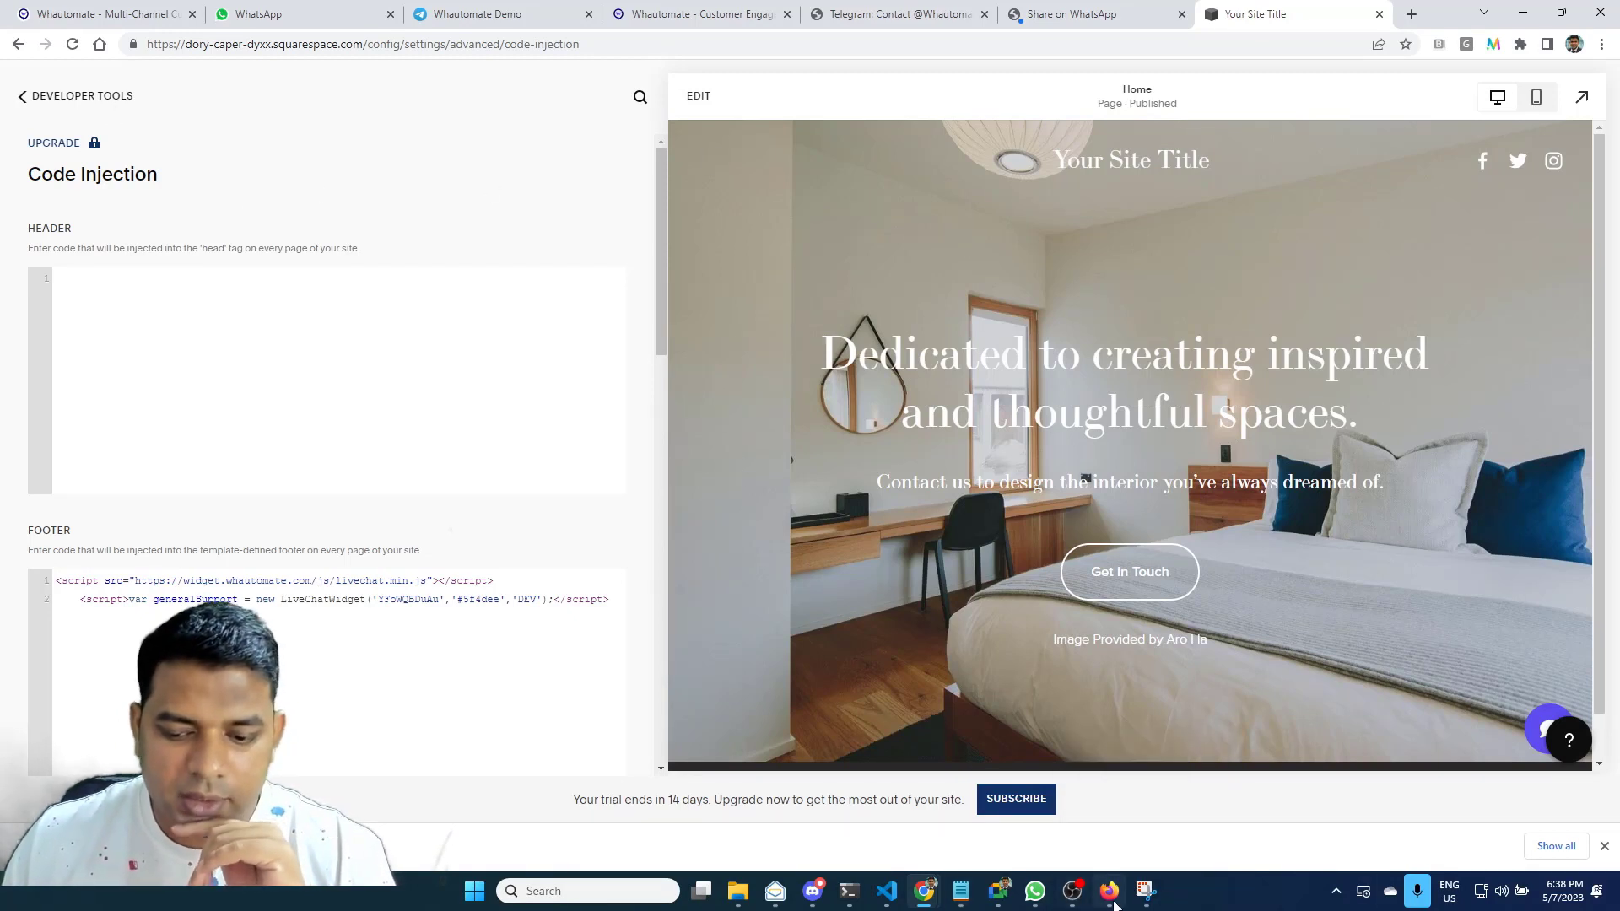
click(1112, 898)
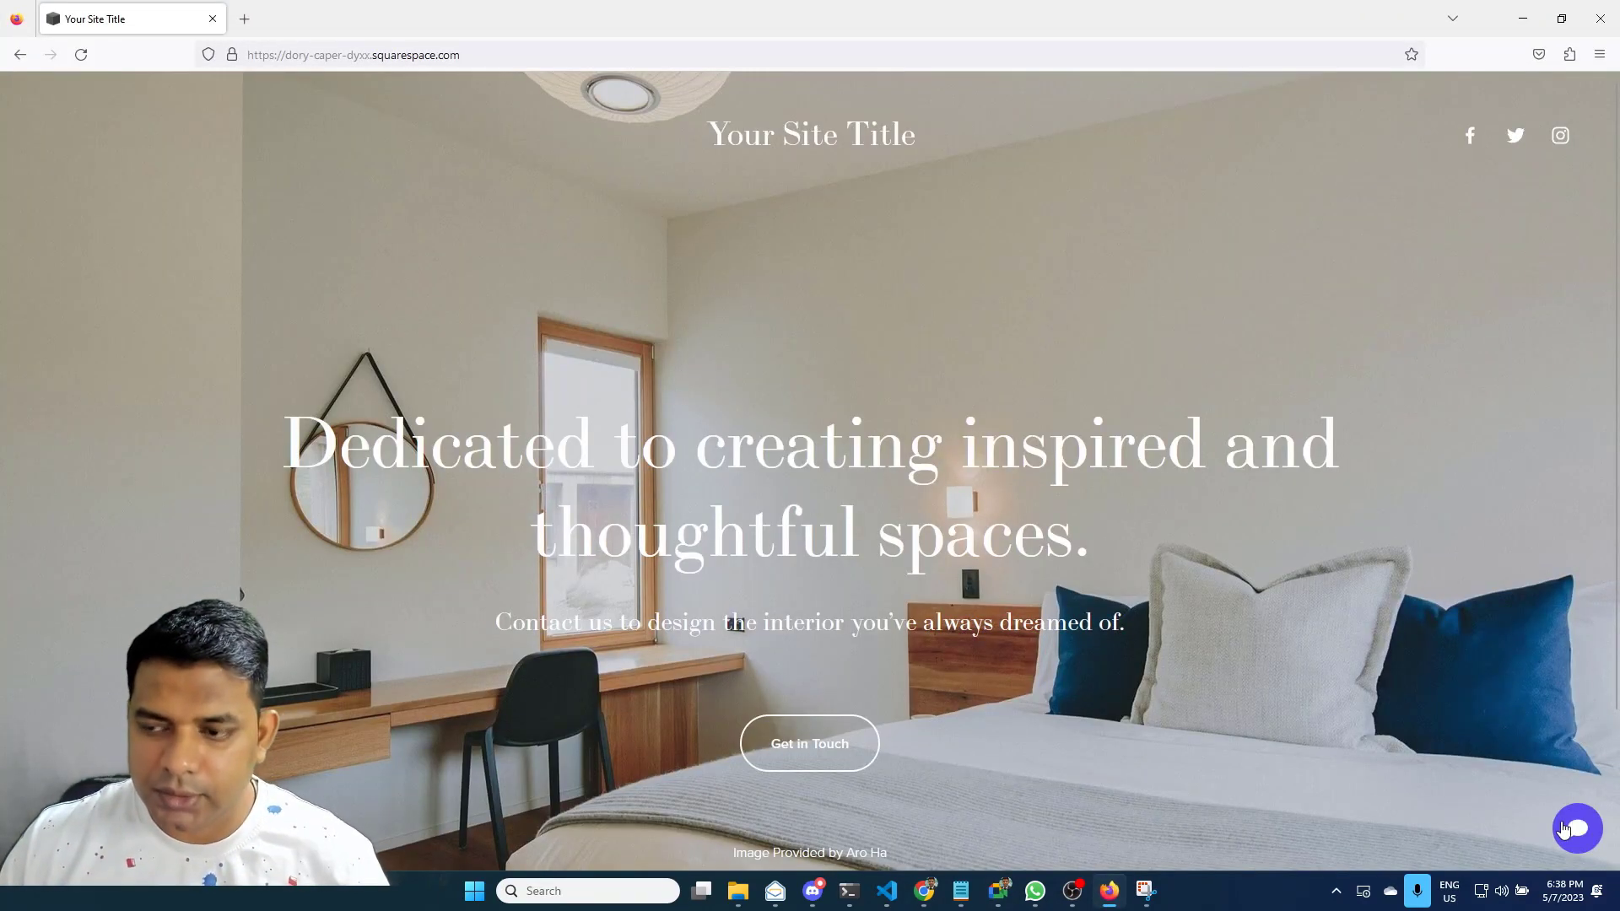
Start a web chat from the site's chat bubble, entering the visitor's name and phone number with consent
click(1577, 828)
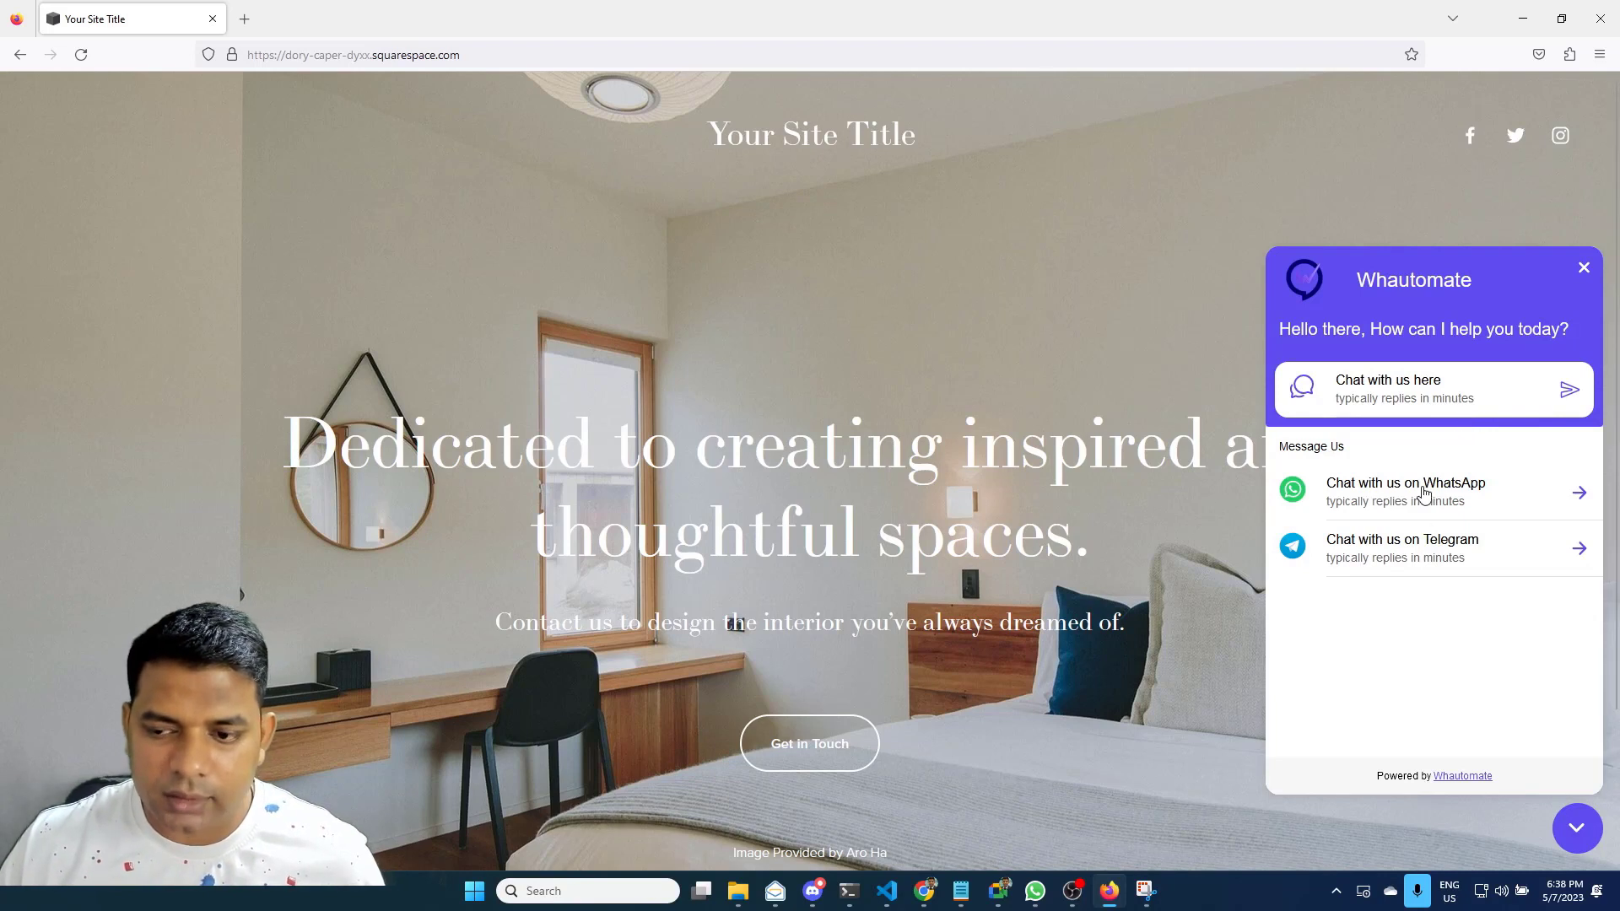
click(1413, 397)
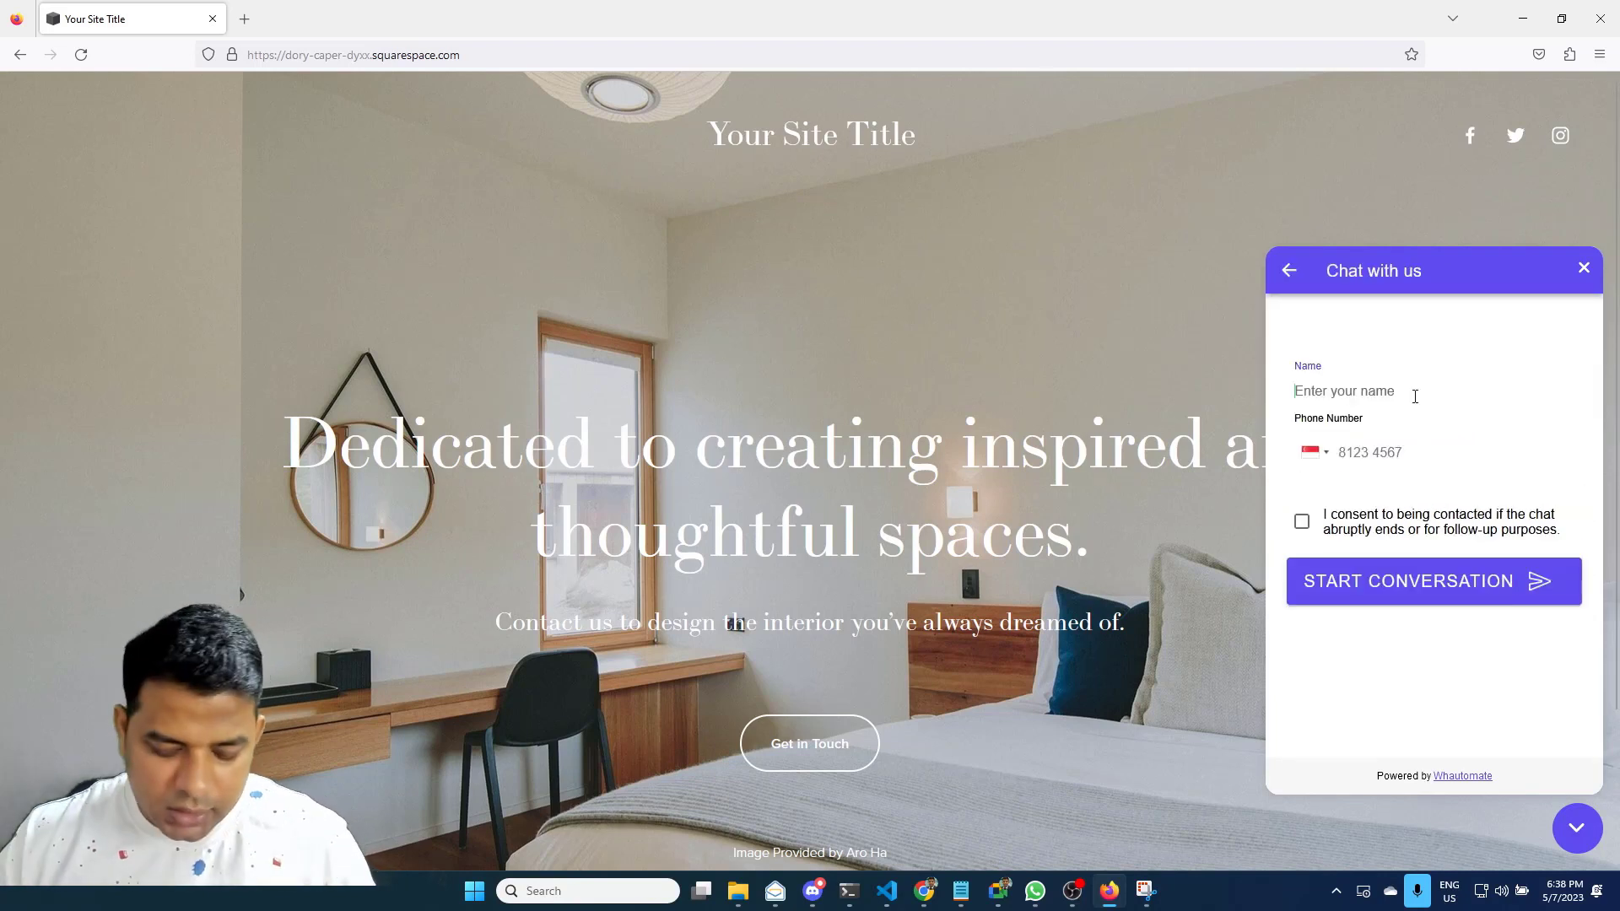
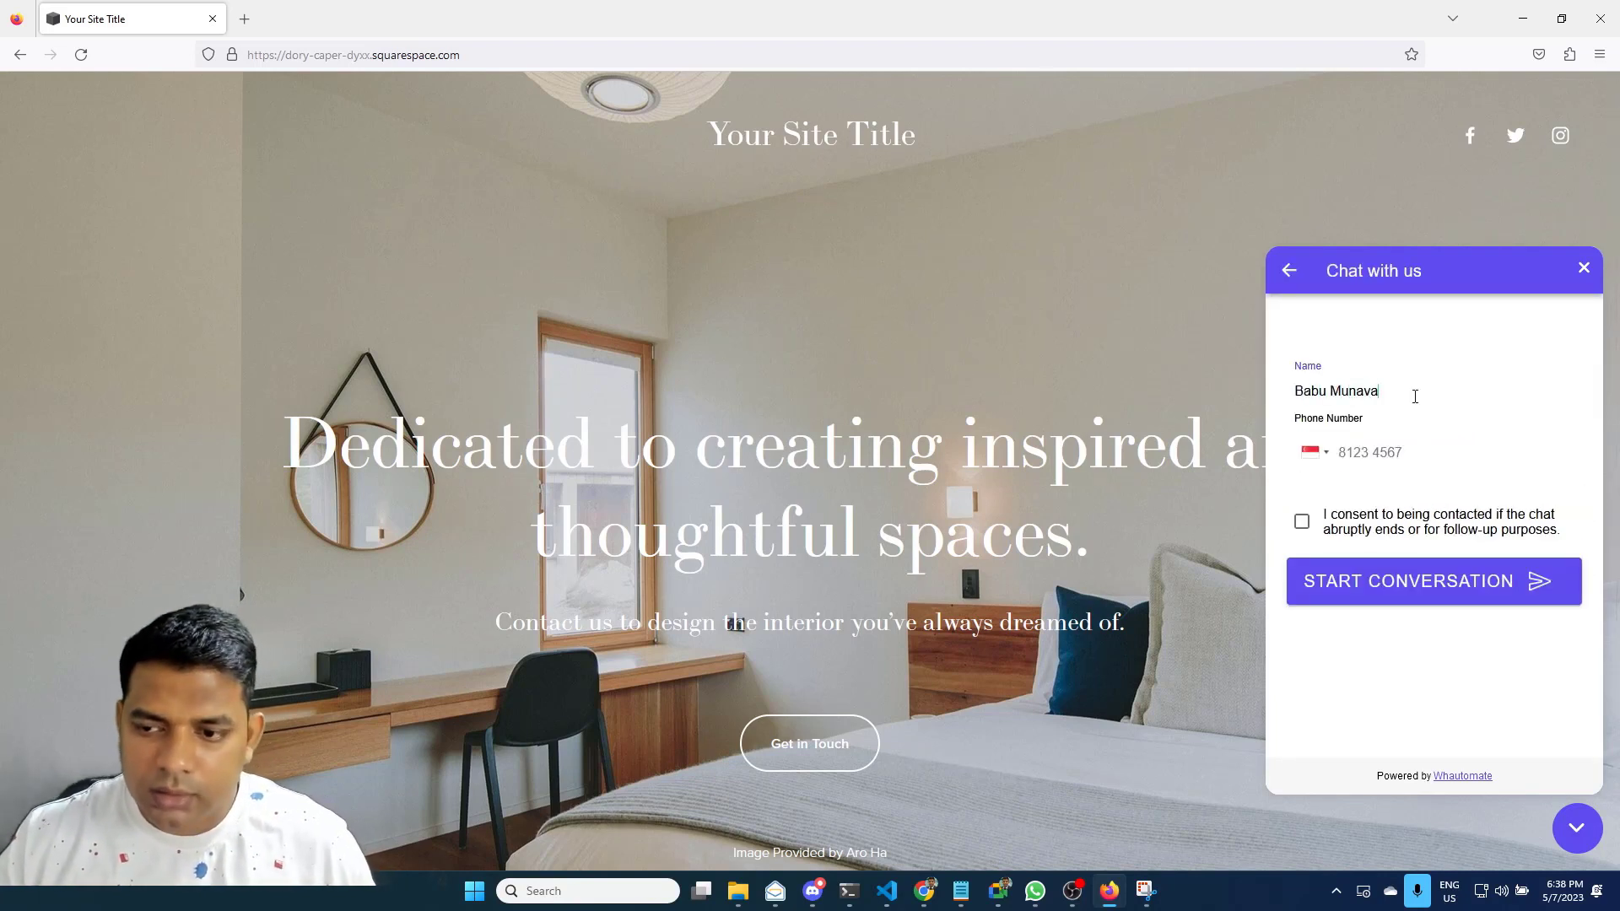
key(Tab)
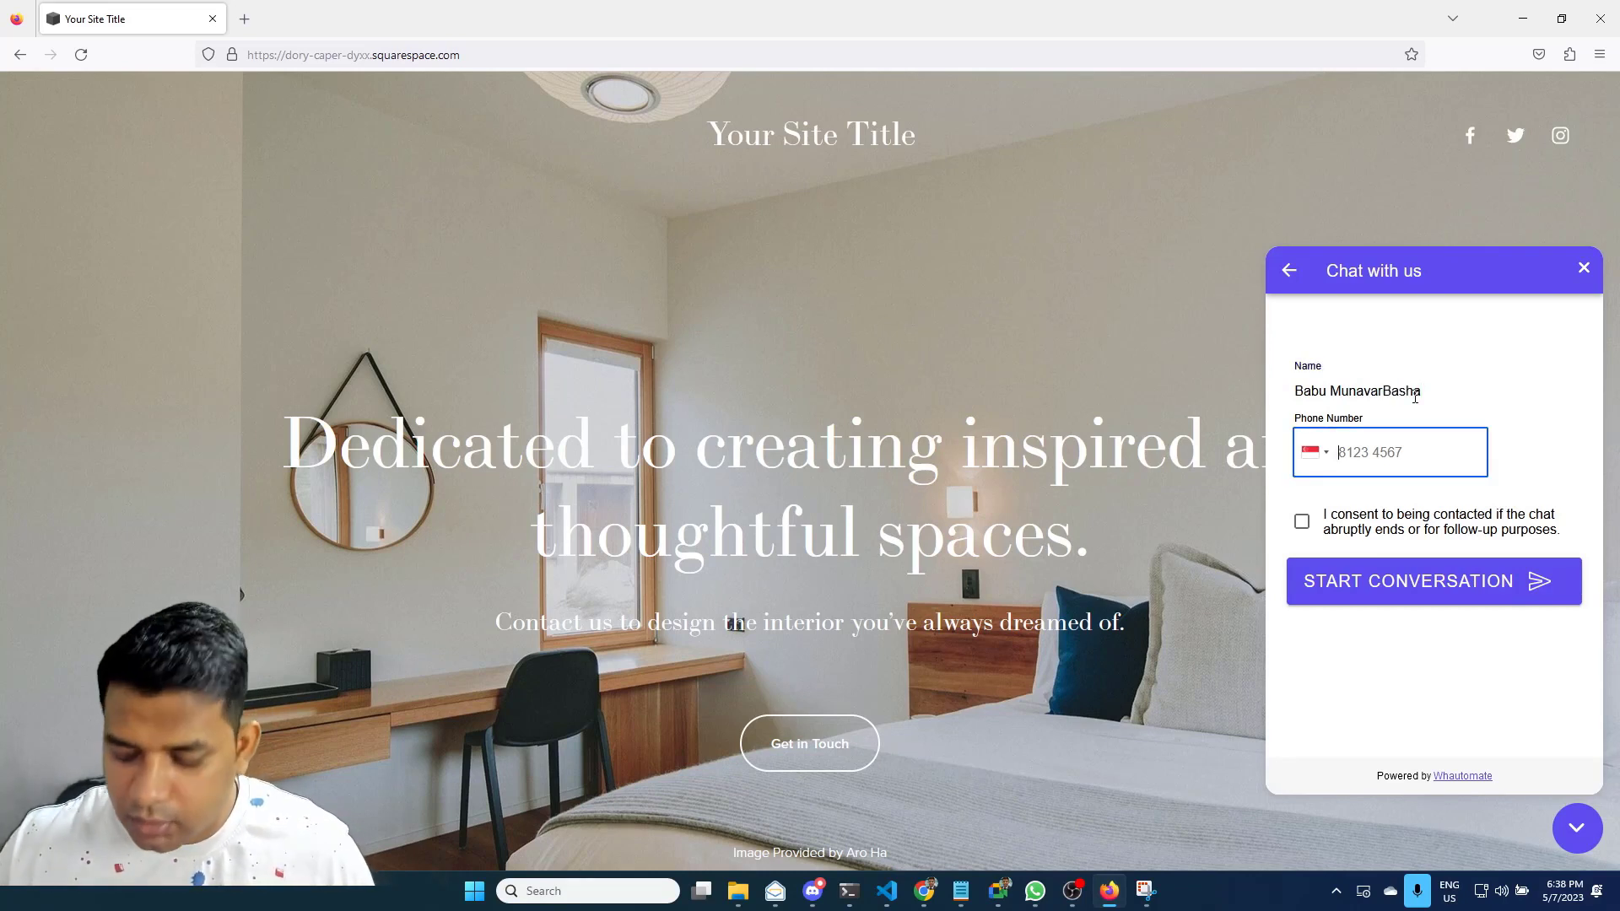
key(BackSpace)
text(********)
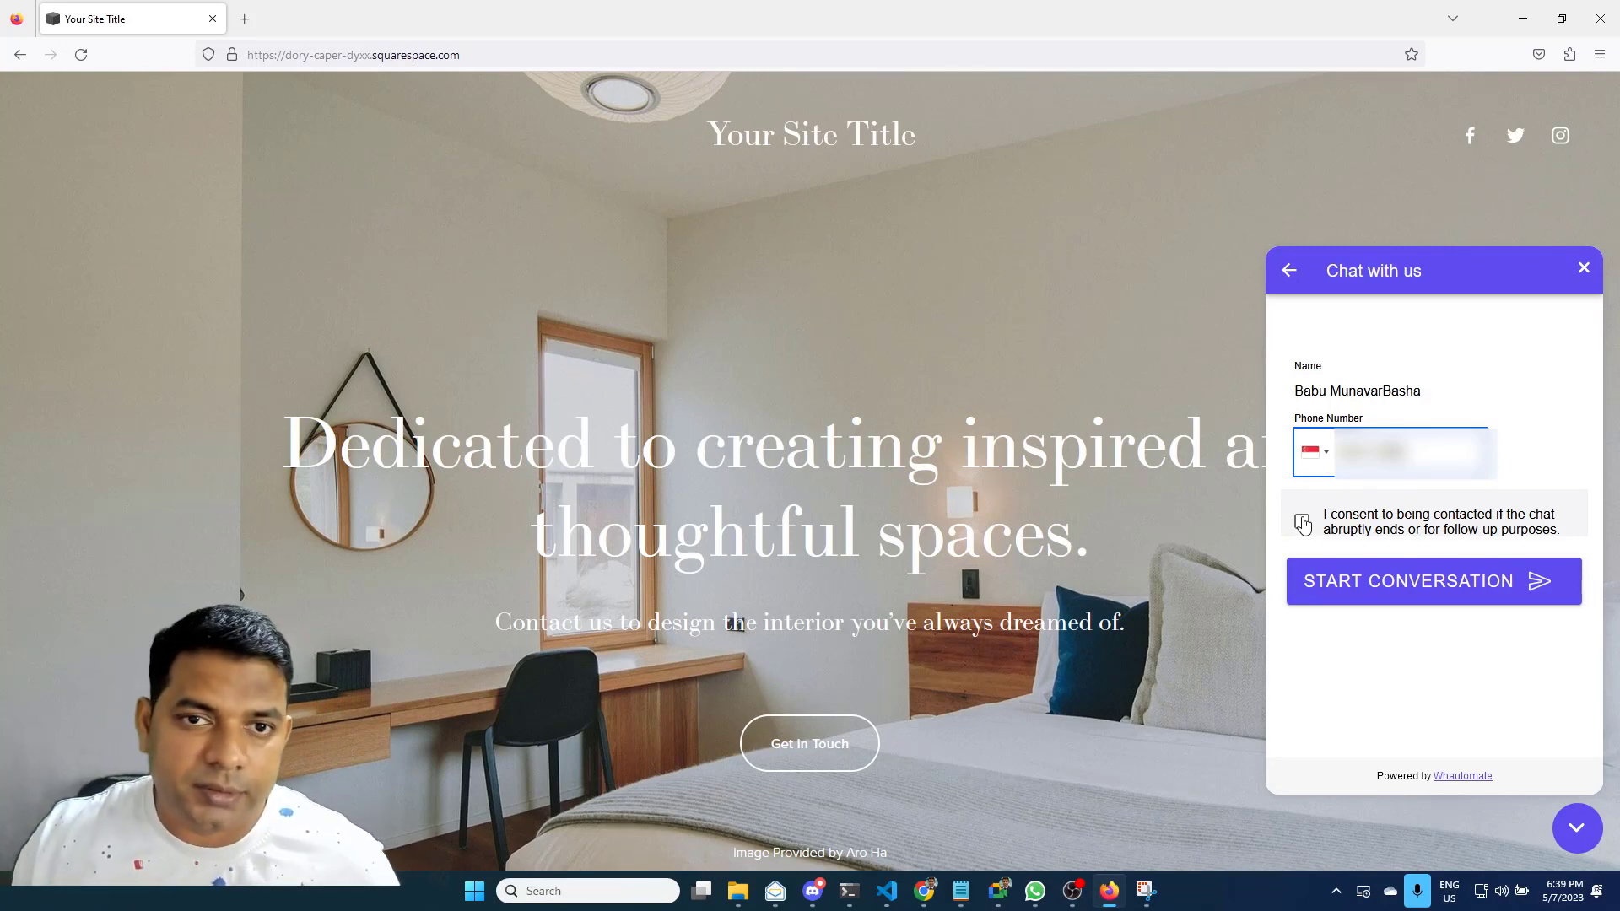
click(1303, 523)
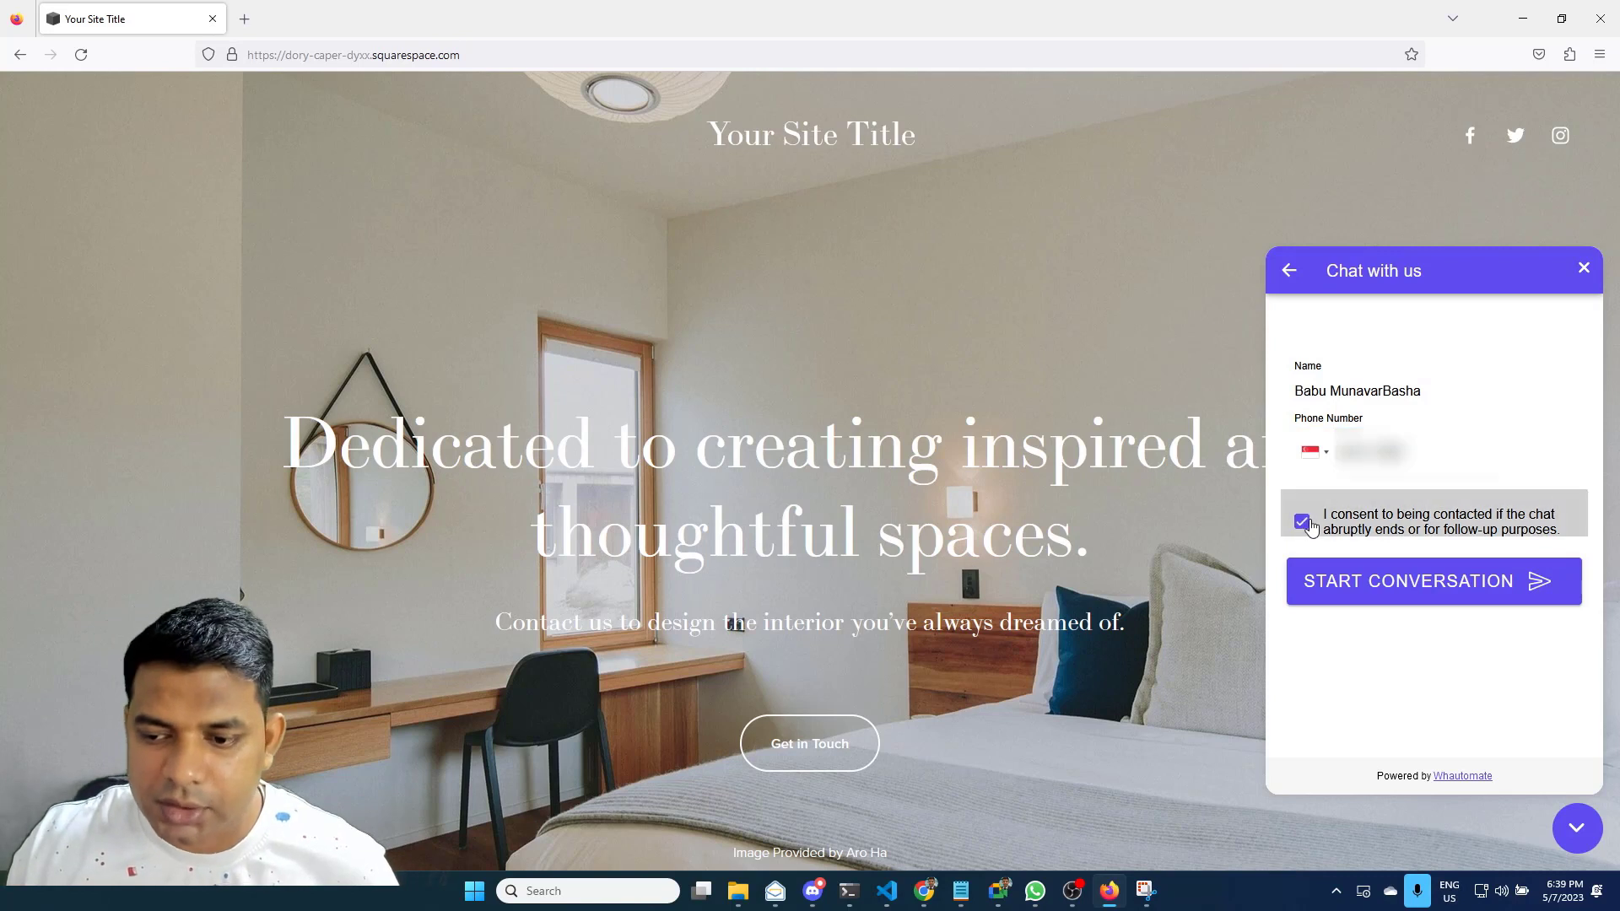
click(1397, 589)
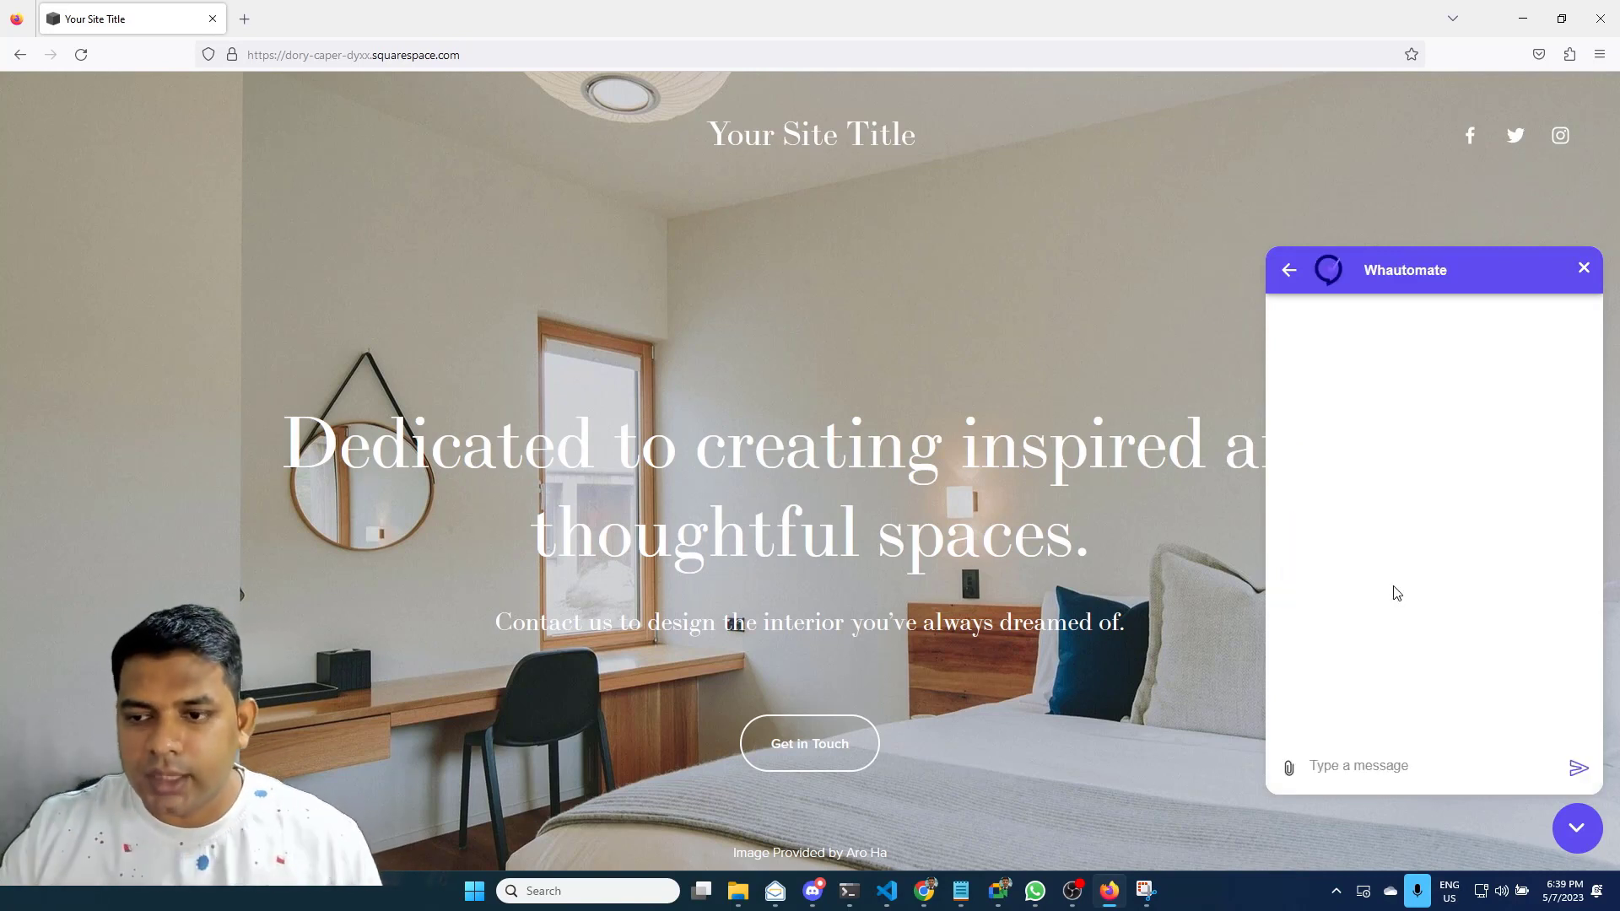
Send 'Hello there' and then 'What is Whautomate?' in the Live Chat widget
click(1461, 770)
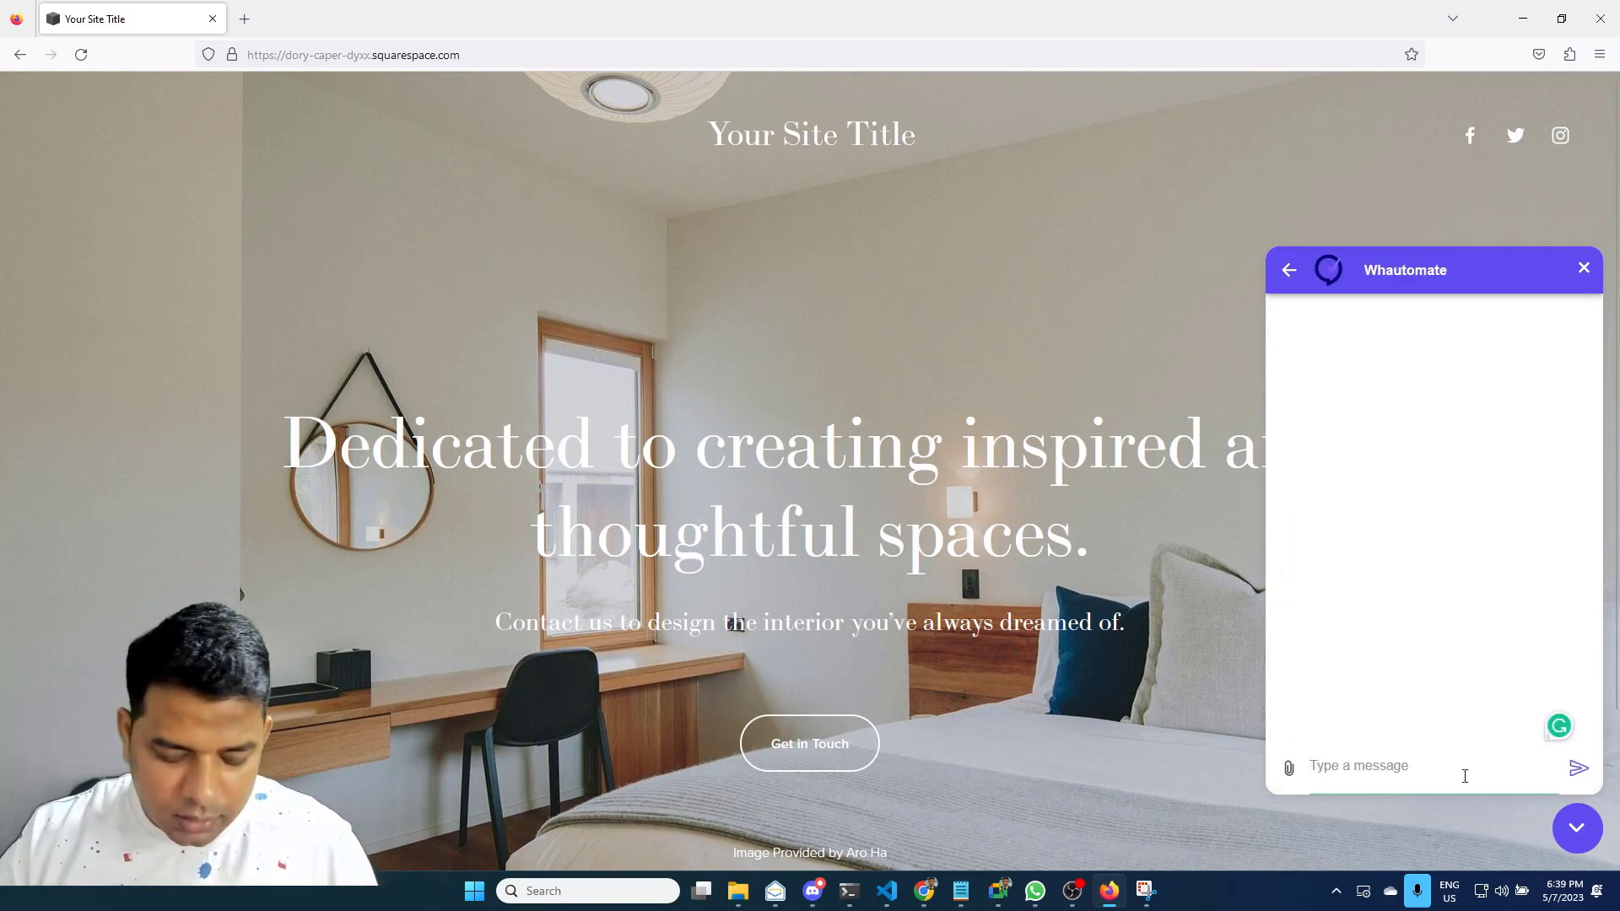
text(Hello there)
key(Return)
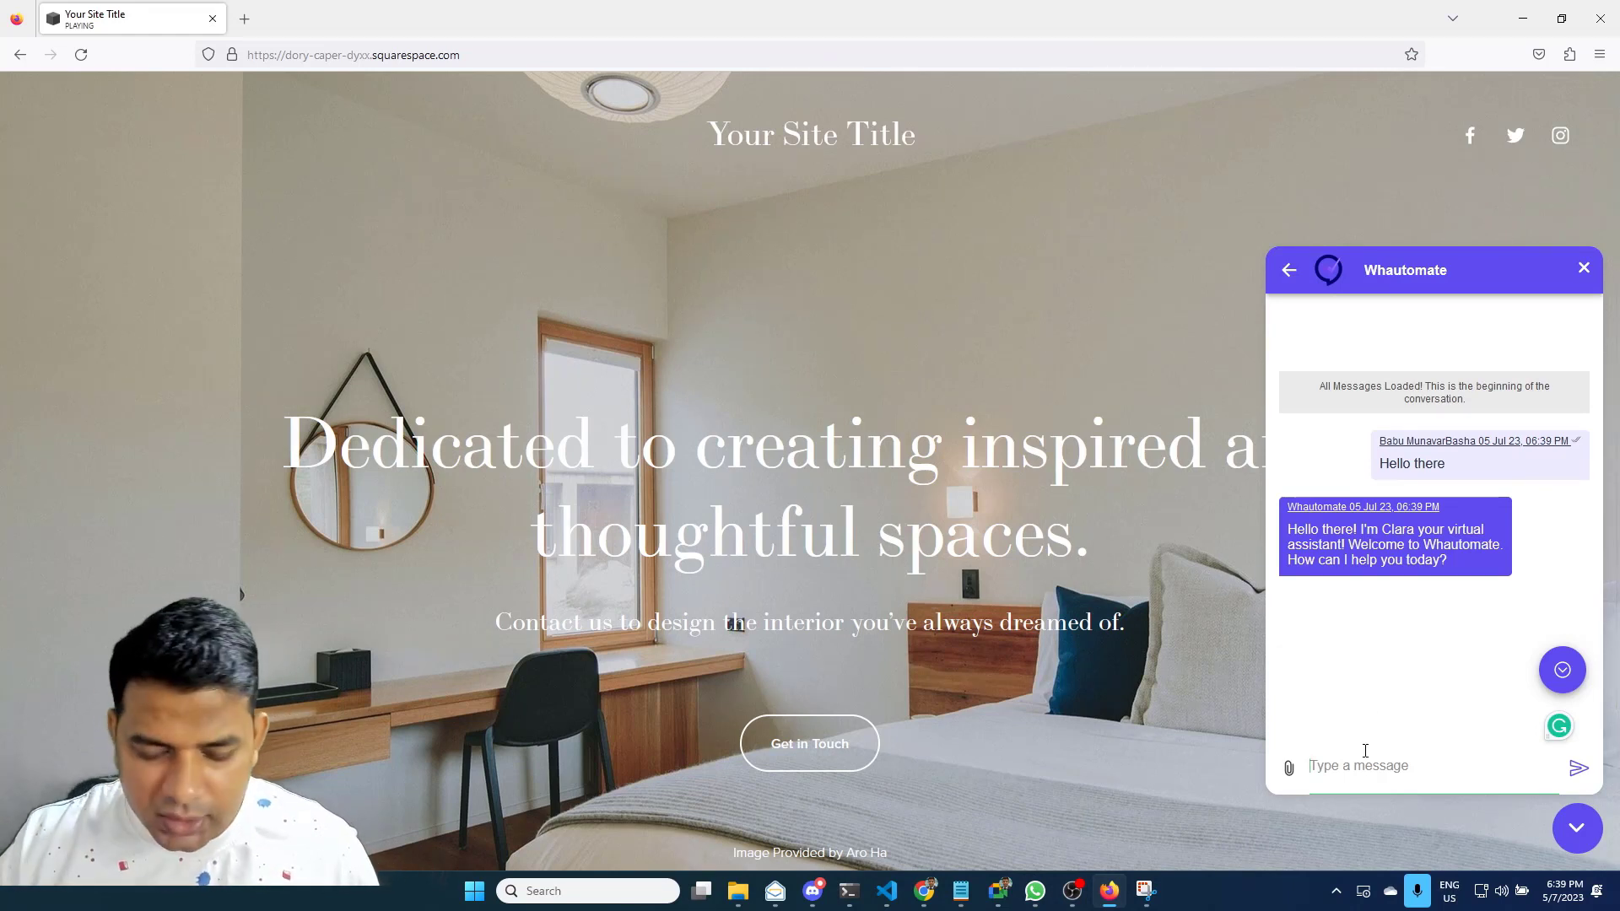
text(What i)
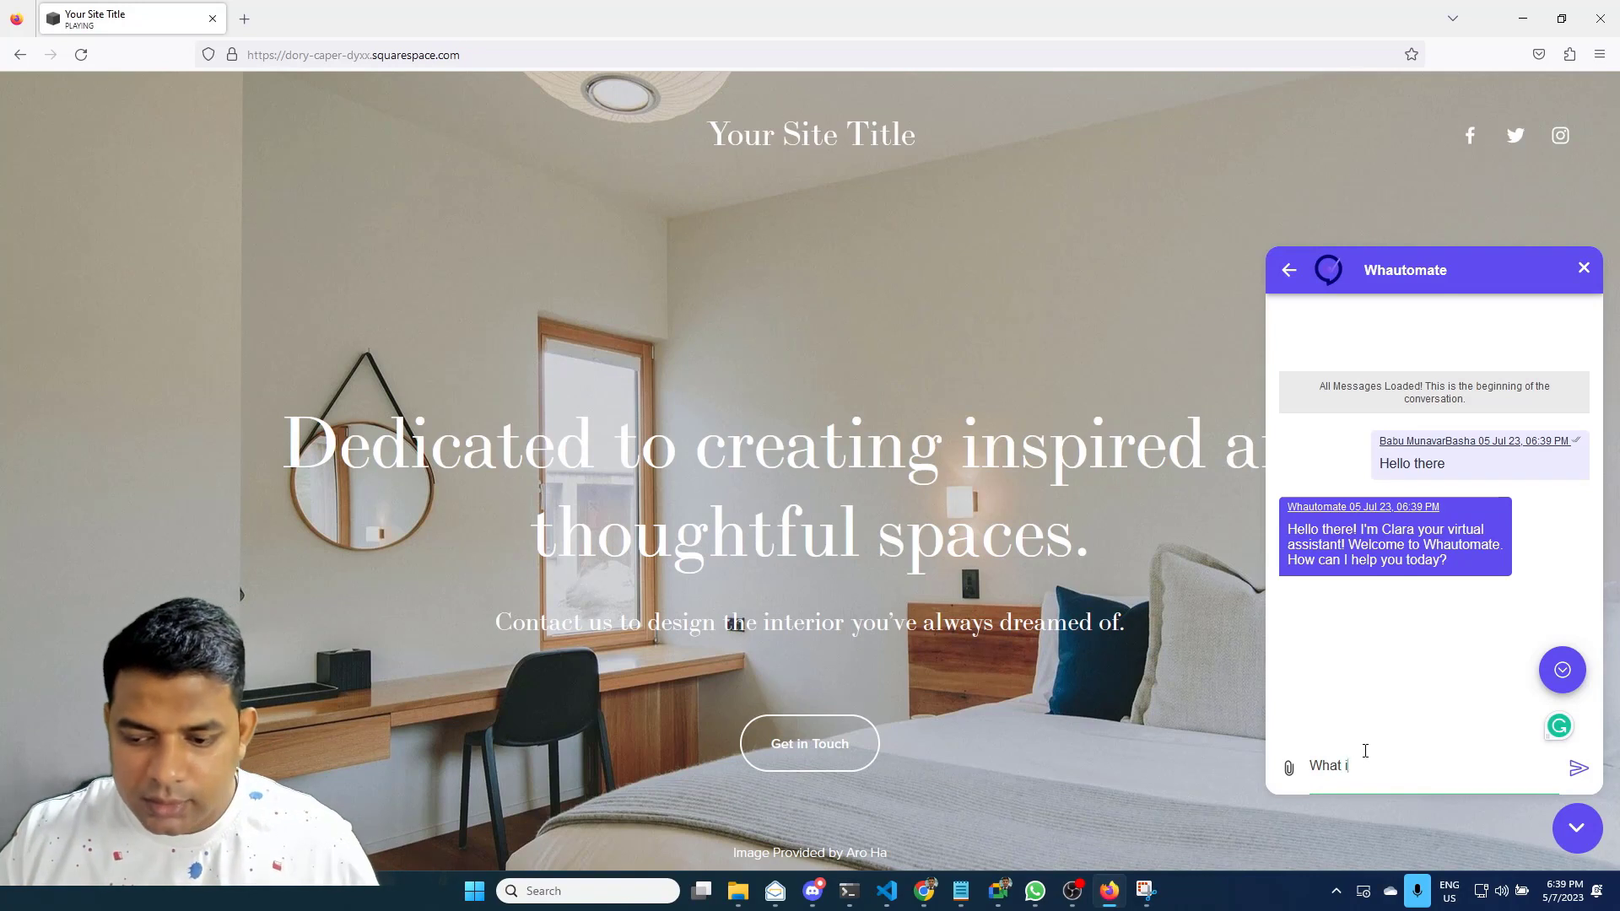
text(s Wha)
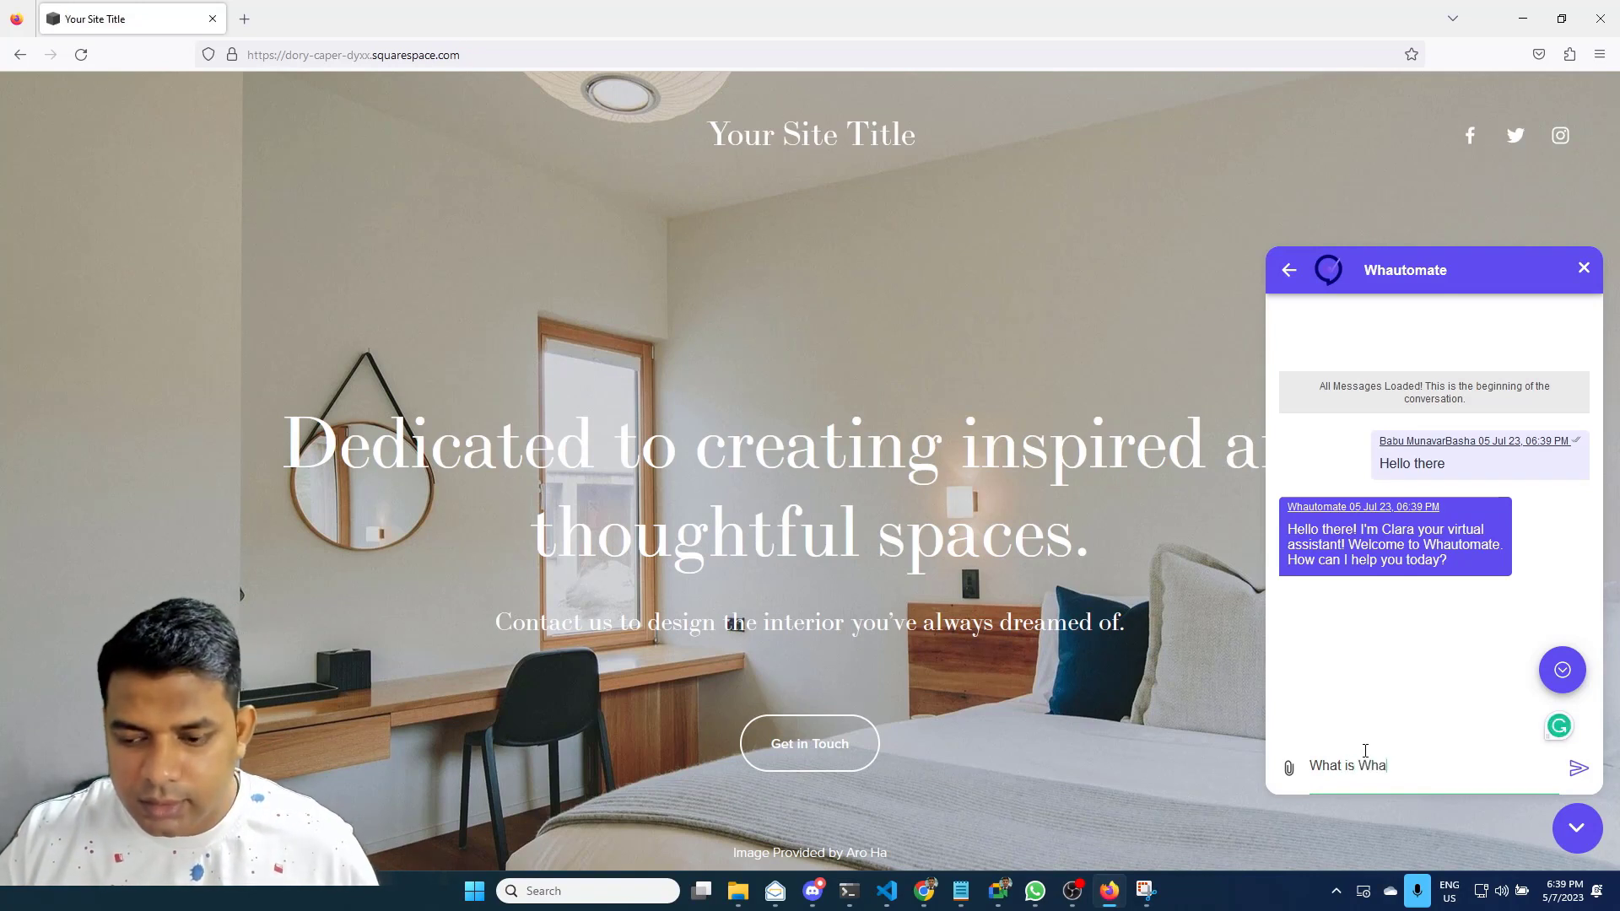
text(utomate?)
key(Return)
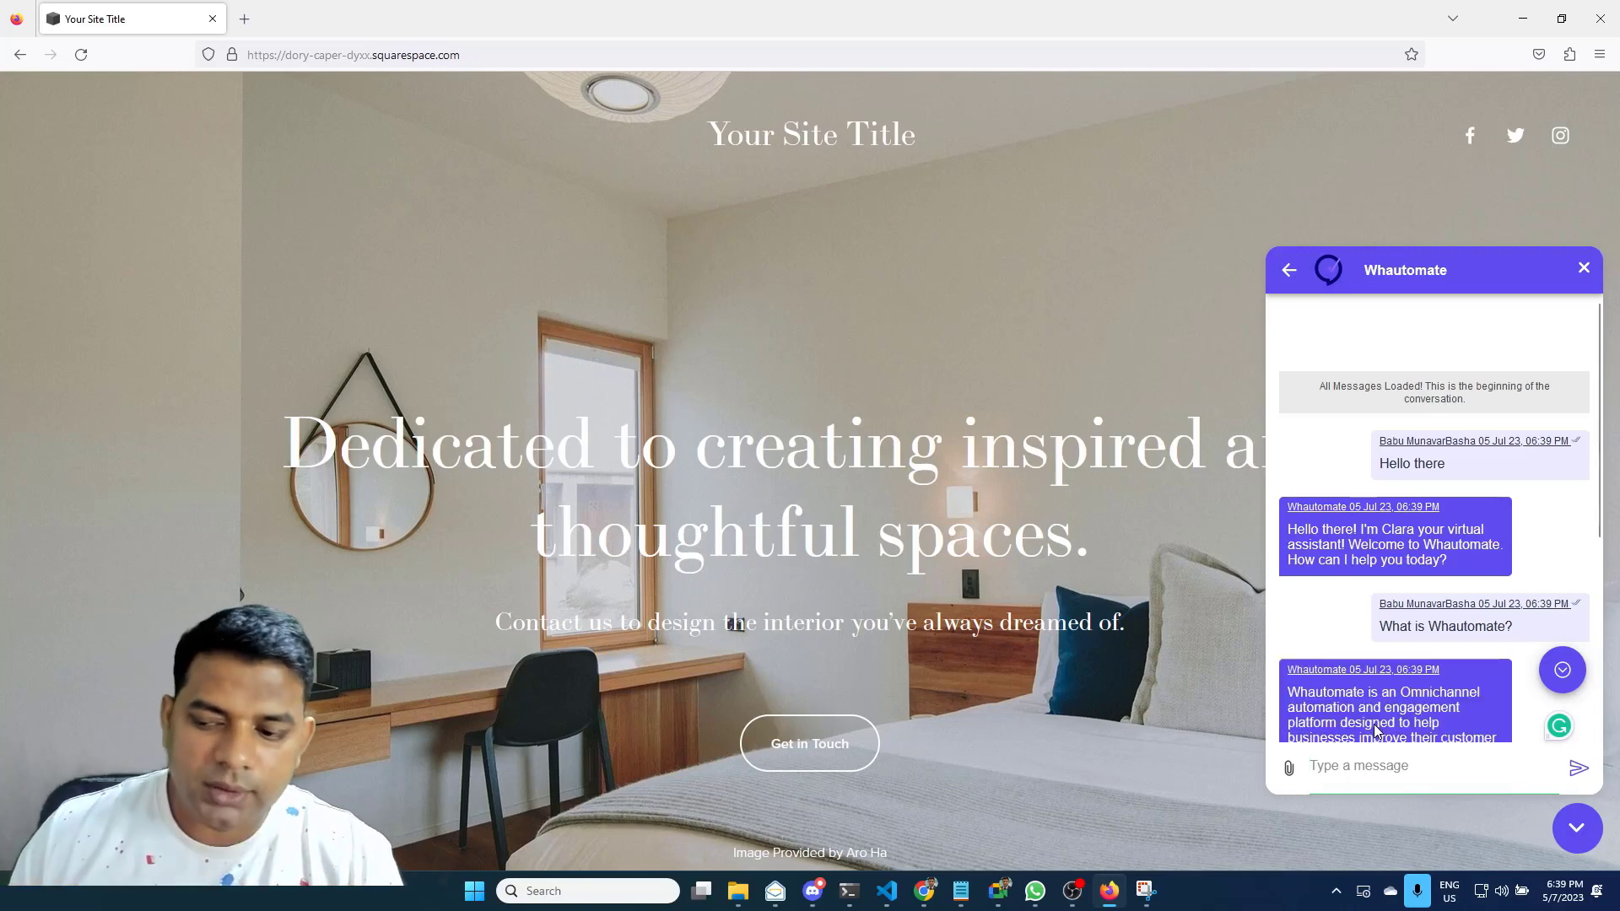
Read the bot's description of Whautomate, then bring Chrome back to the front
scroll(1435, 642, down, 5)
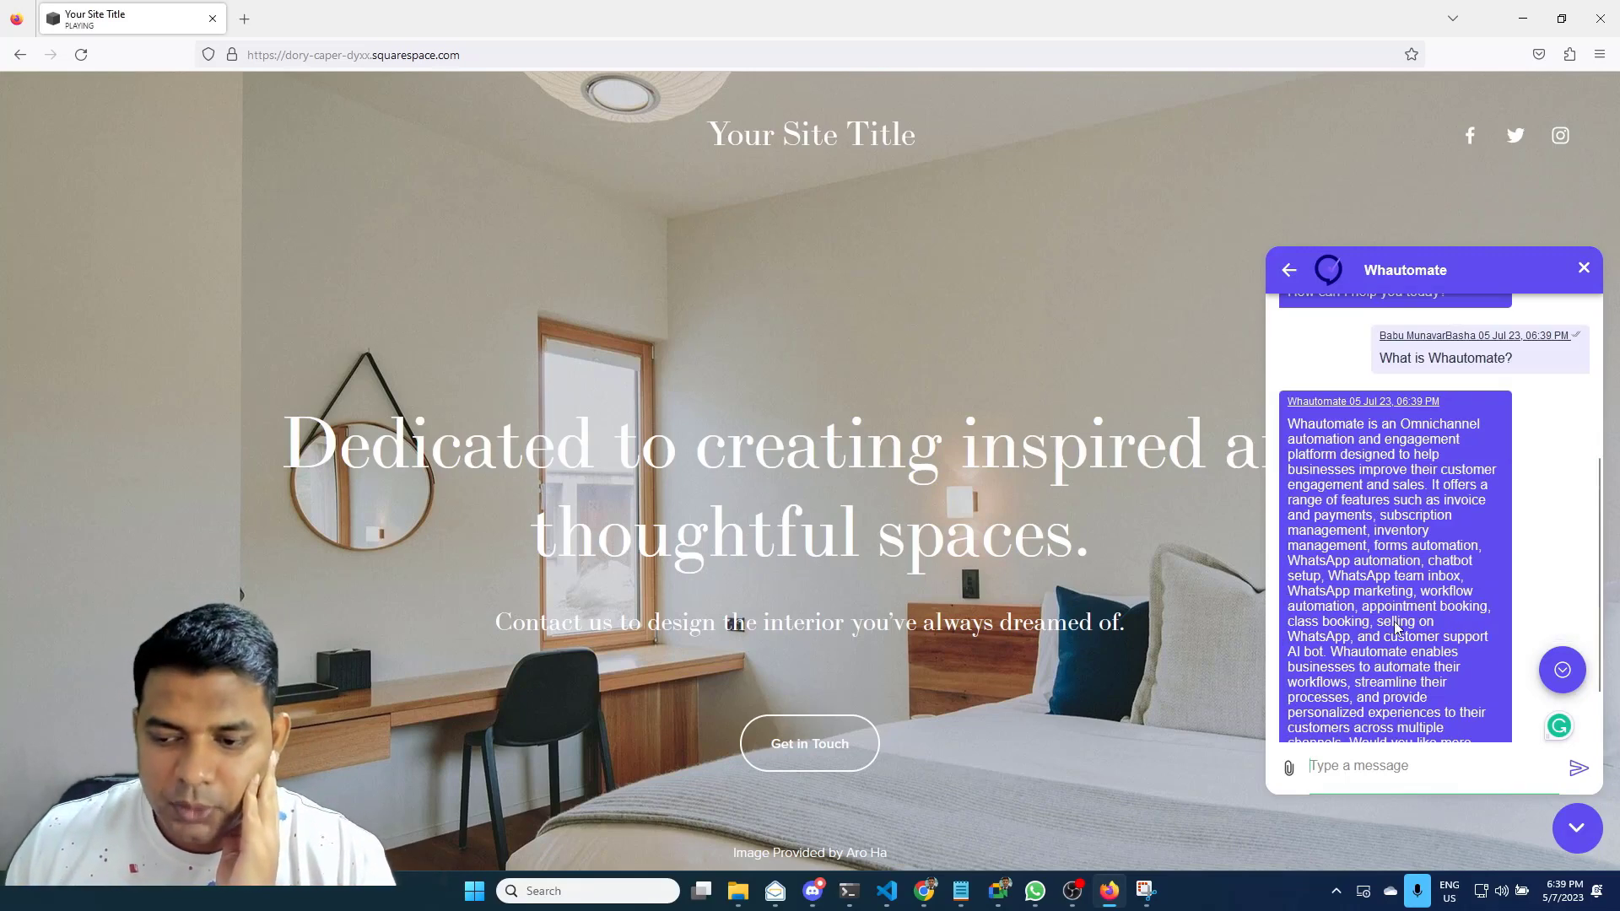
mouse_move(925, 891)
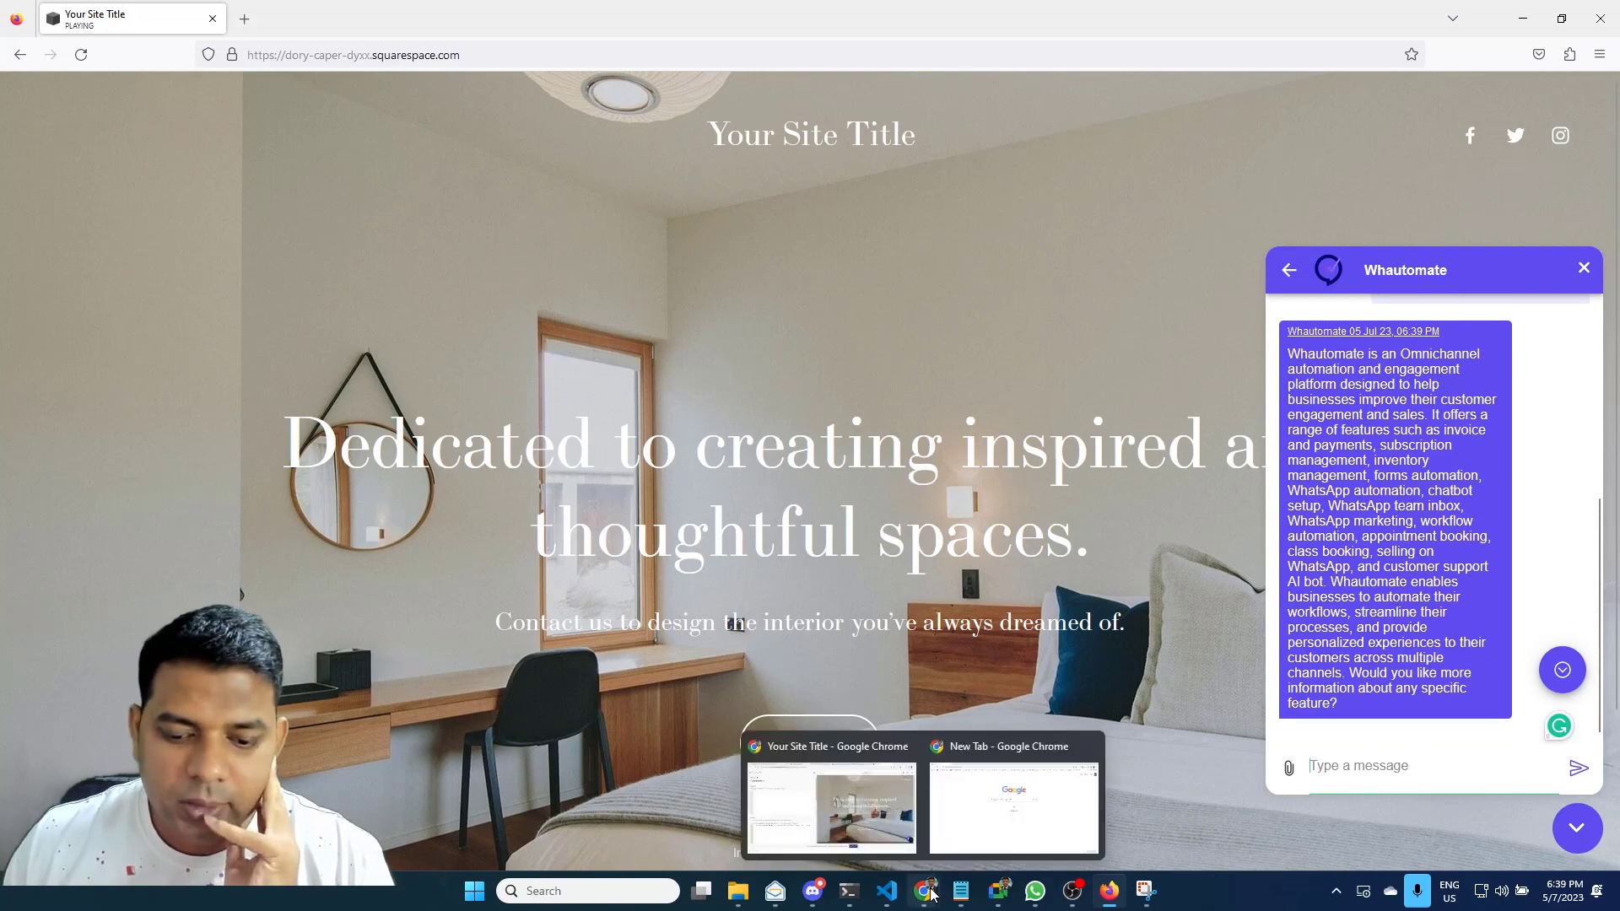
click(822, 789)
Open the website visitor's newest conversation in the Whautomate Team Inbox
click(678, 15)
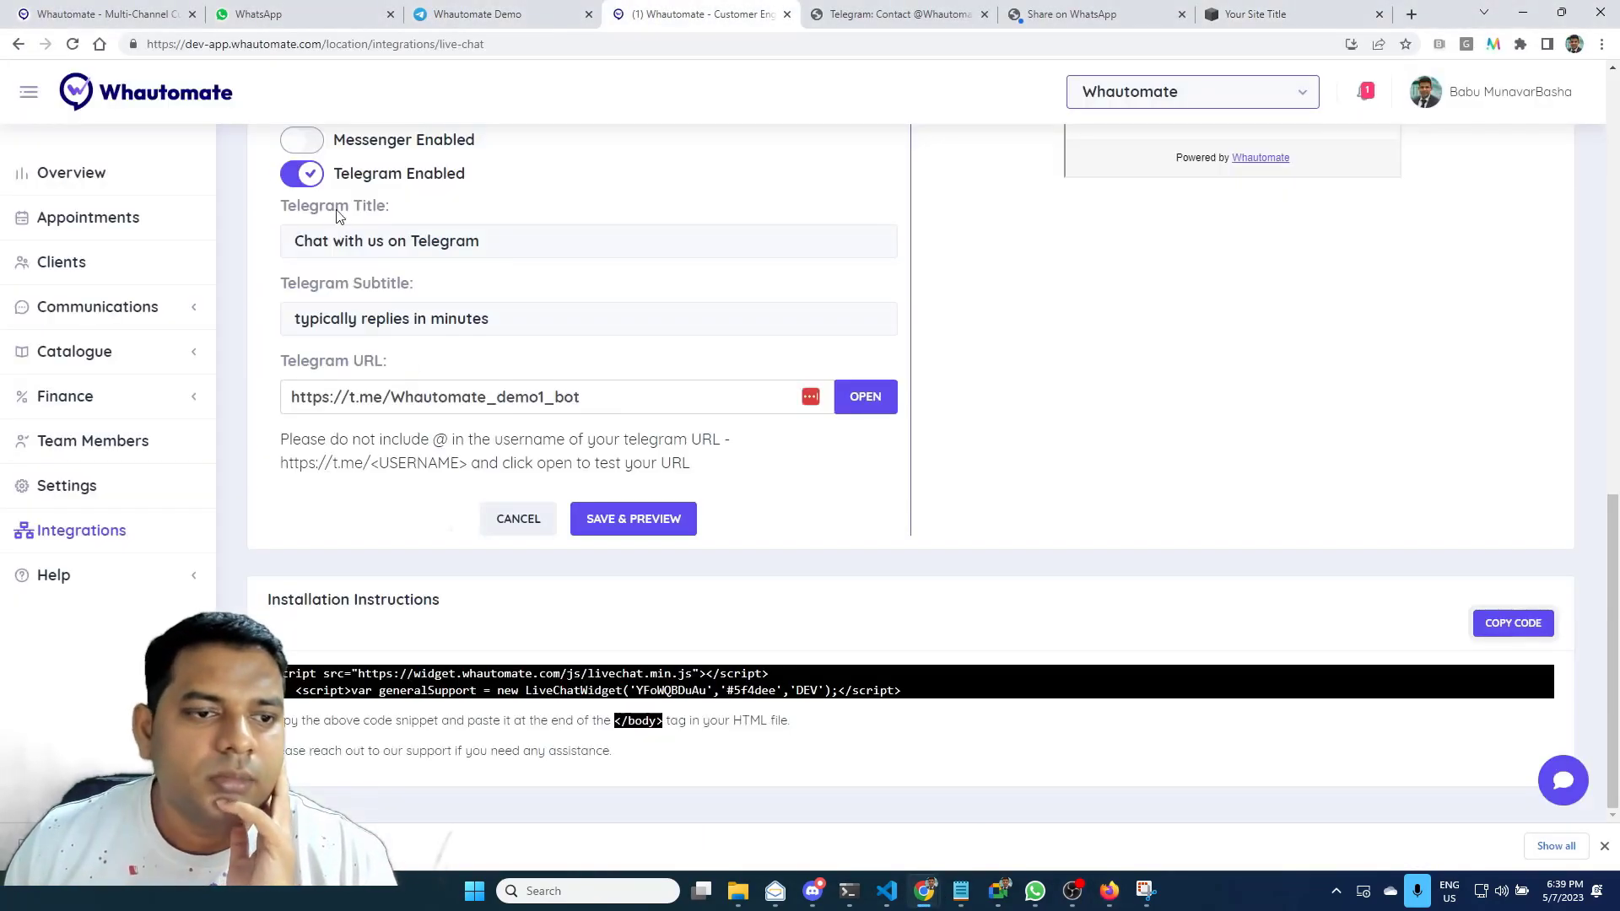
click(103, 309)
click(106, 355)
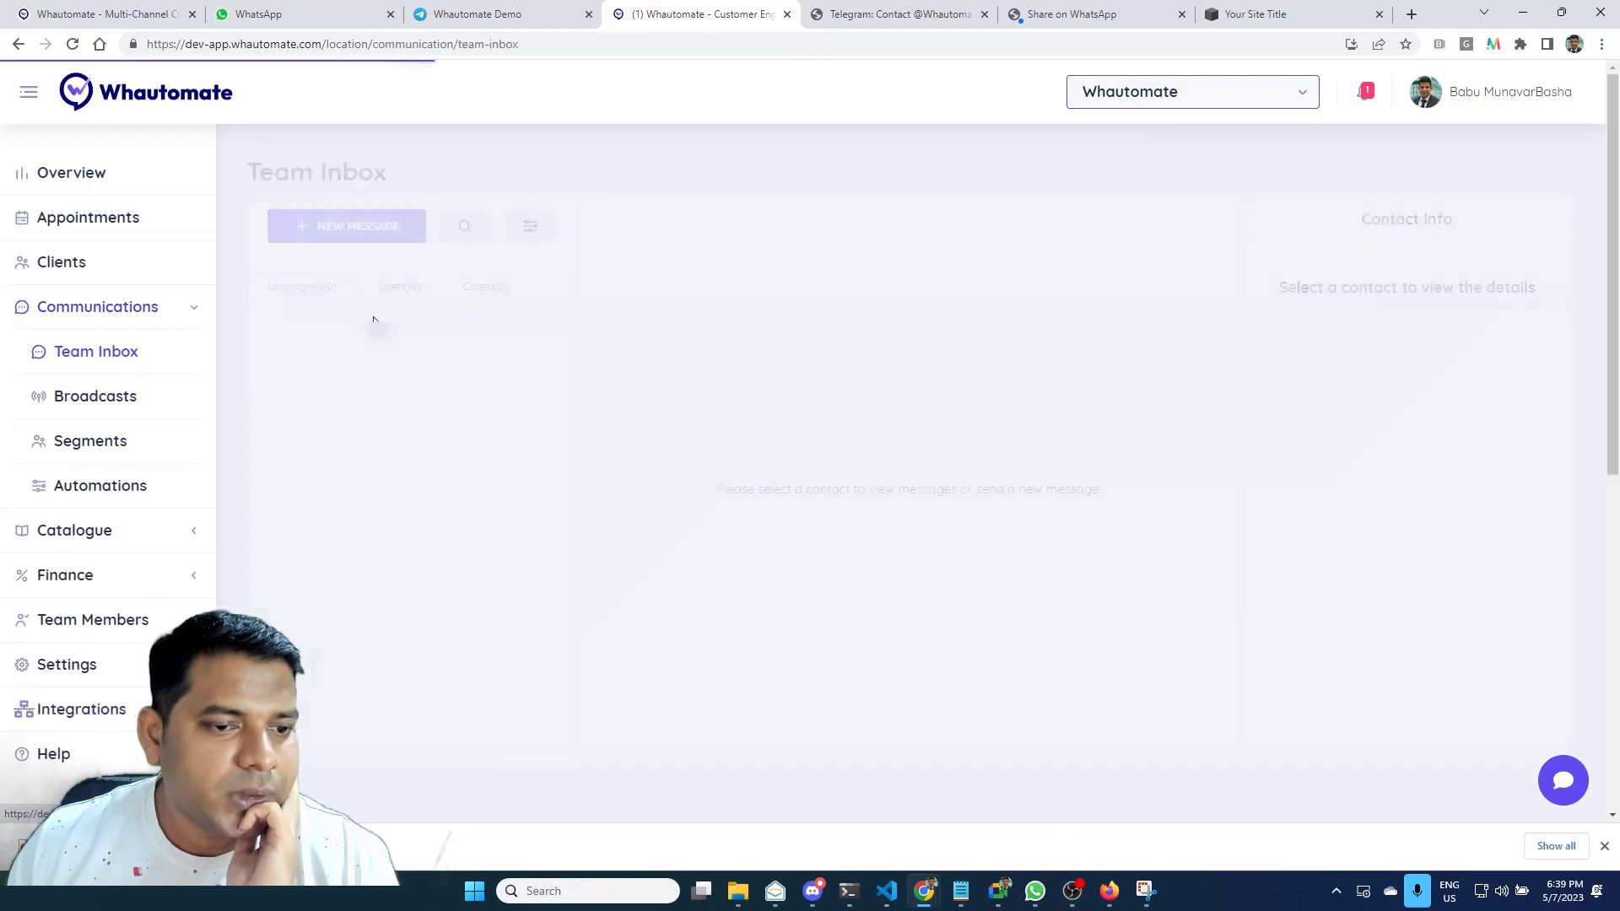
click(446, 343)
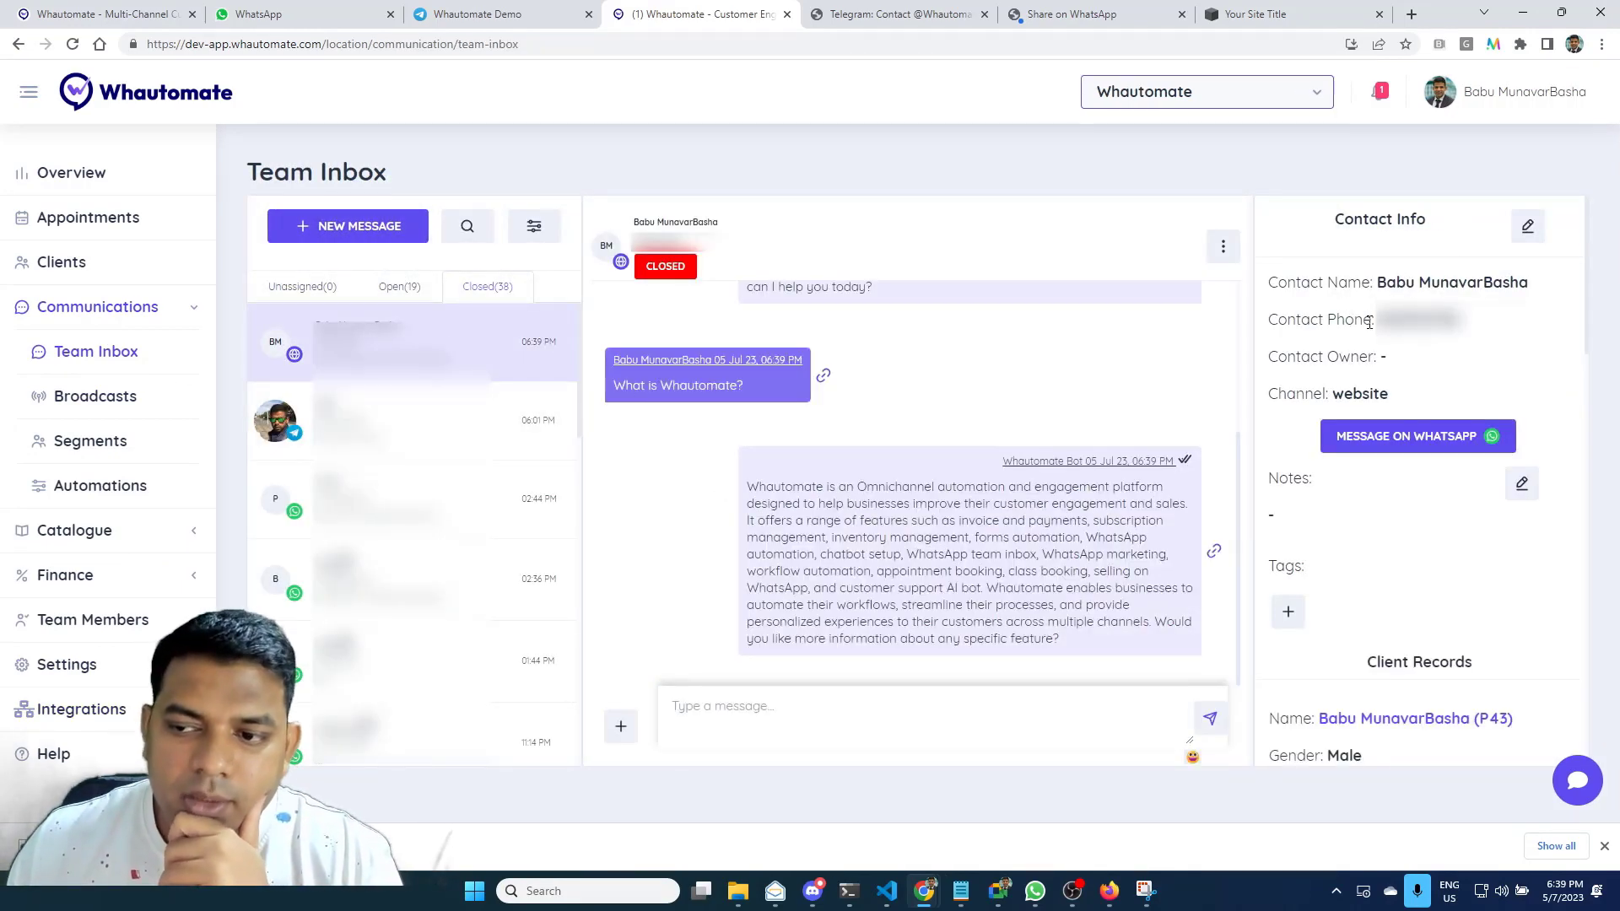
Send the agent reply 'Hello there' to the website visitor
drag(1373, 320, 1473, 320)
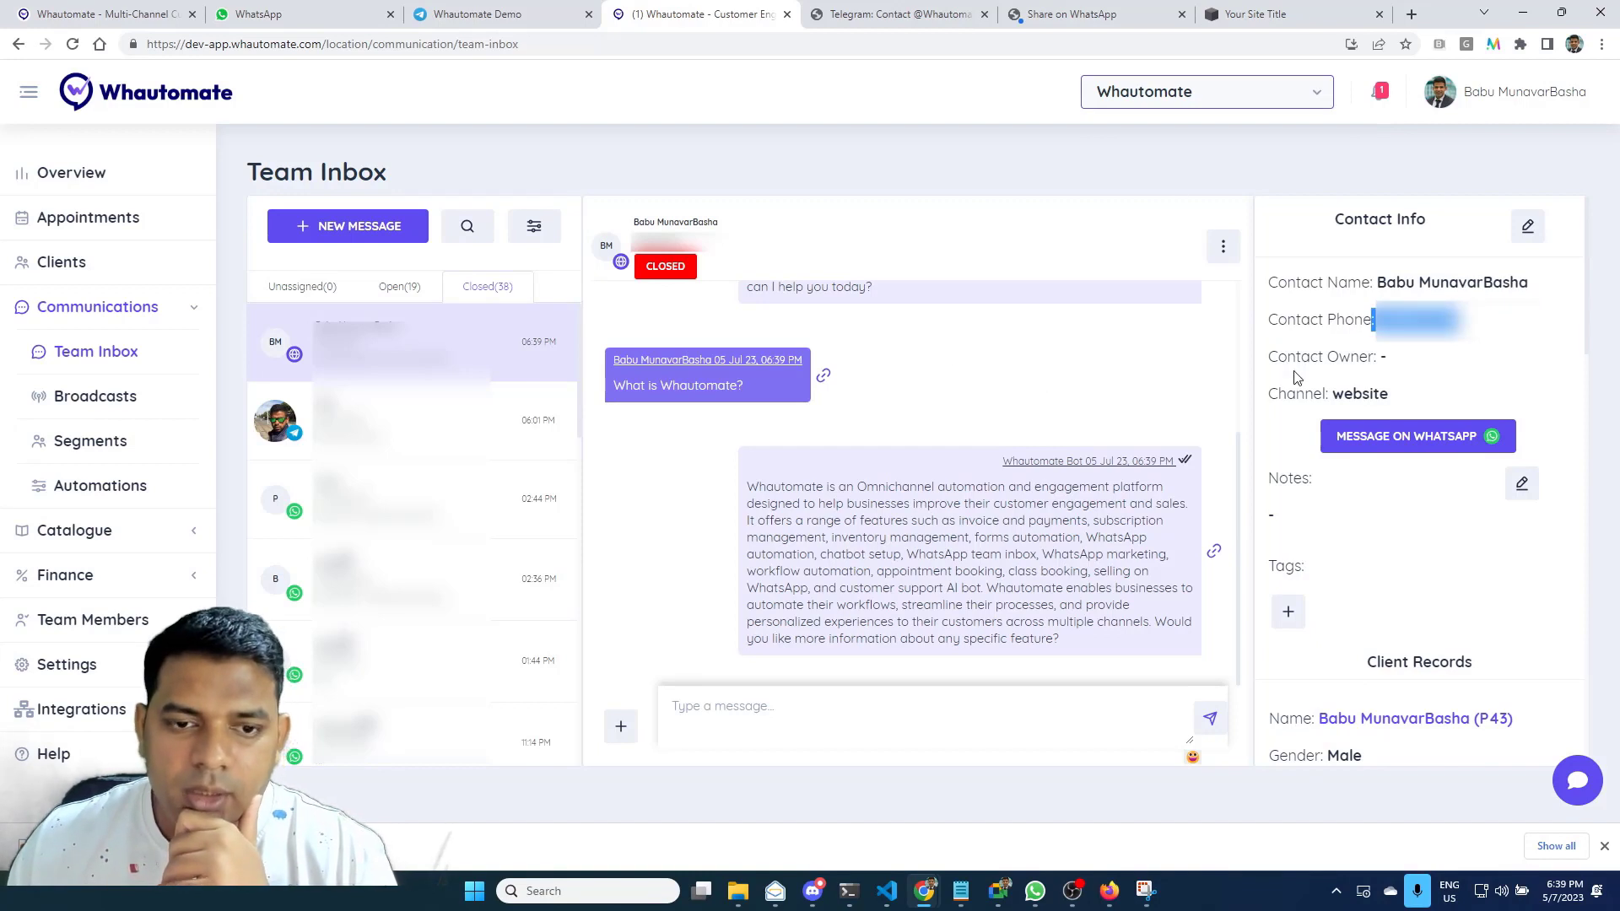
click(910, 725)
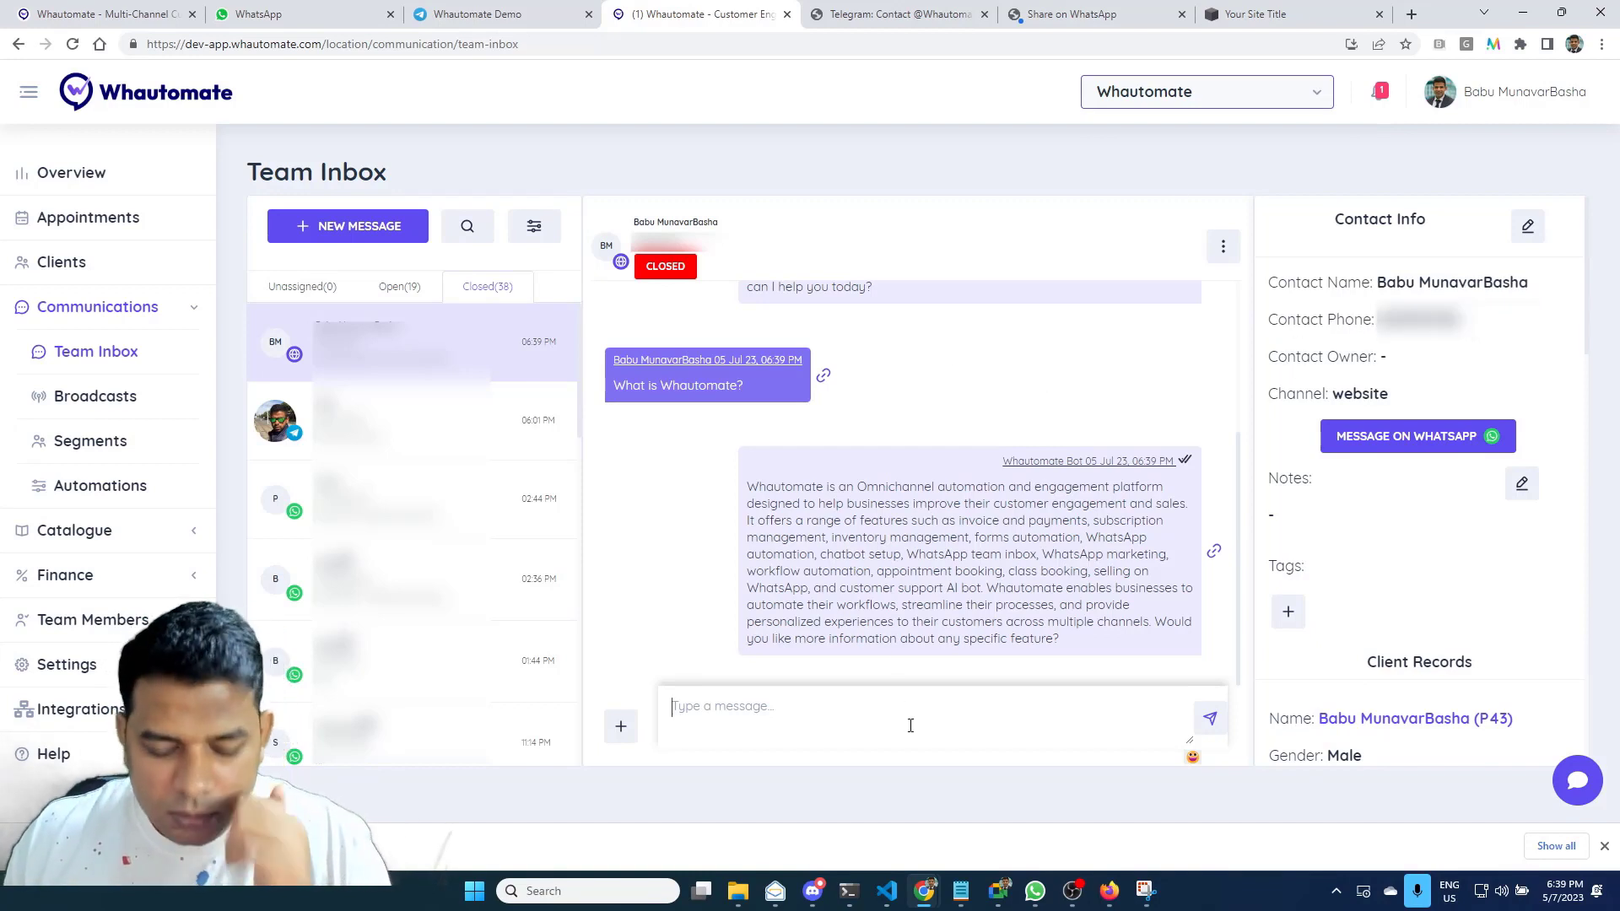
text(Hello there)
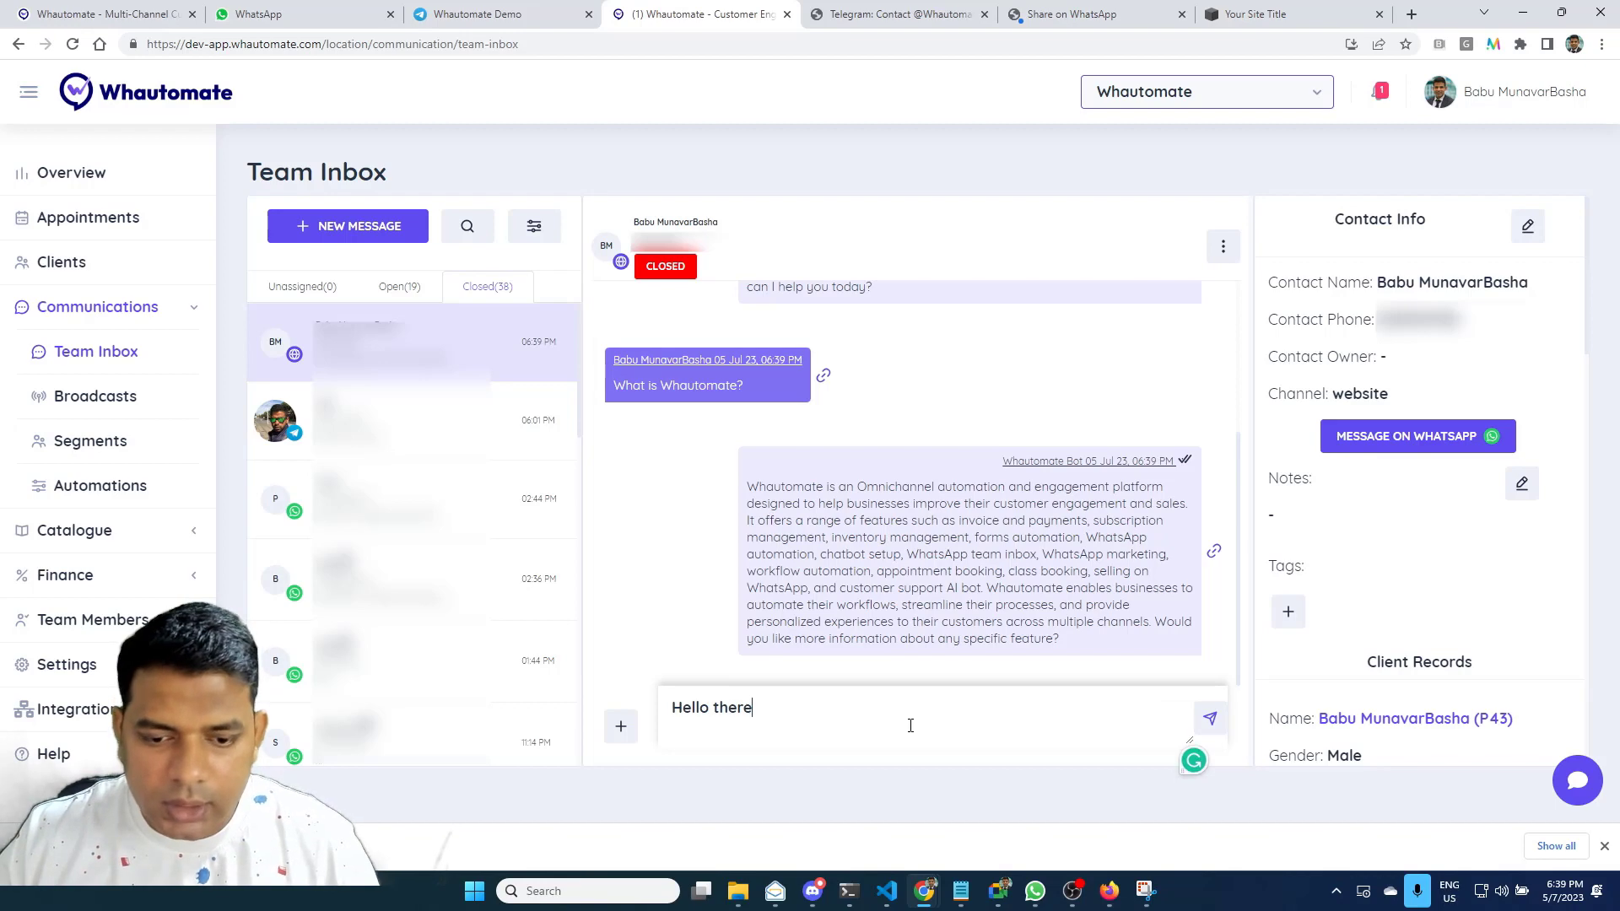
key(Return)
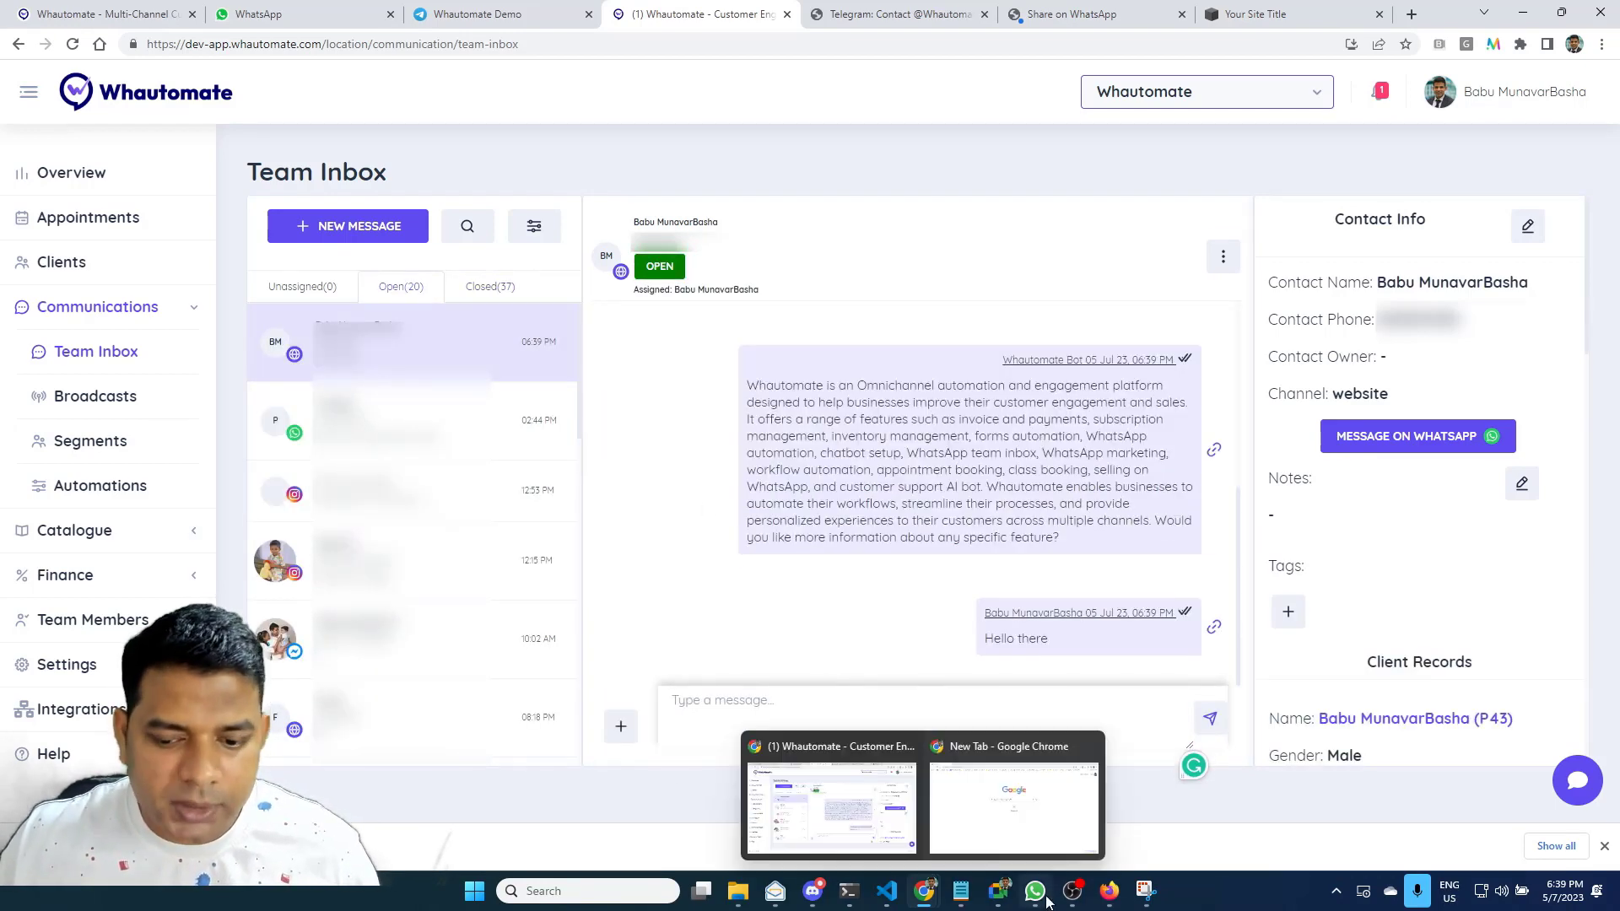
On the live Squarespace site in Firefox, check the chat widget for the agent's 'Hello there' reply
mouse_move(1109, 891)
click(1113, 814)
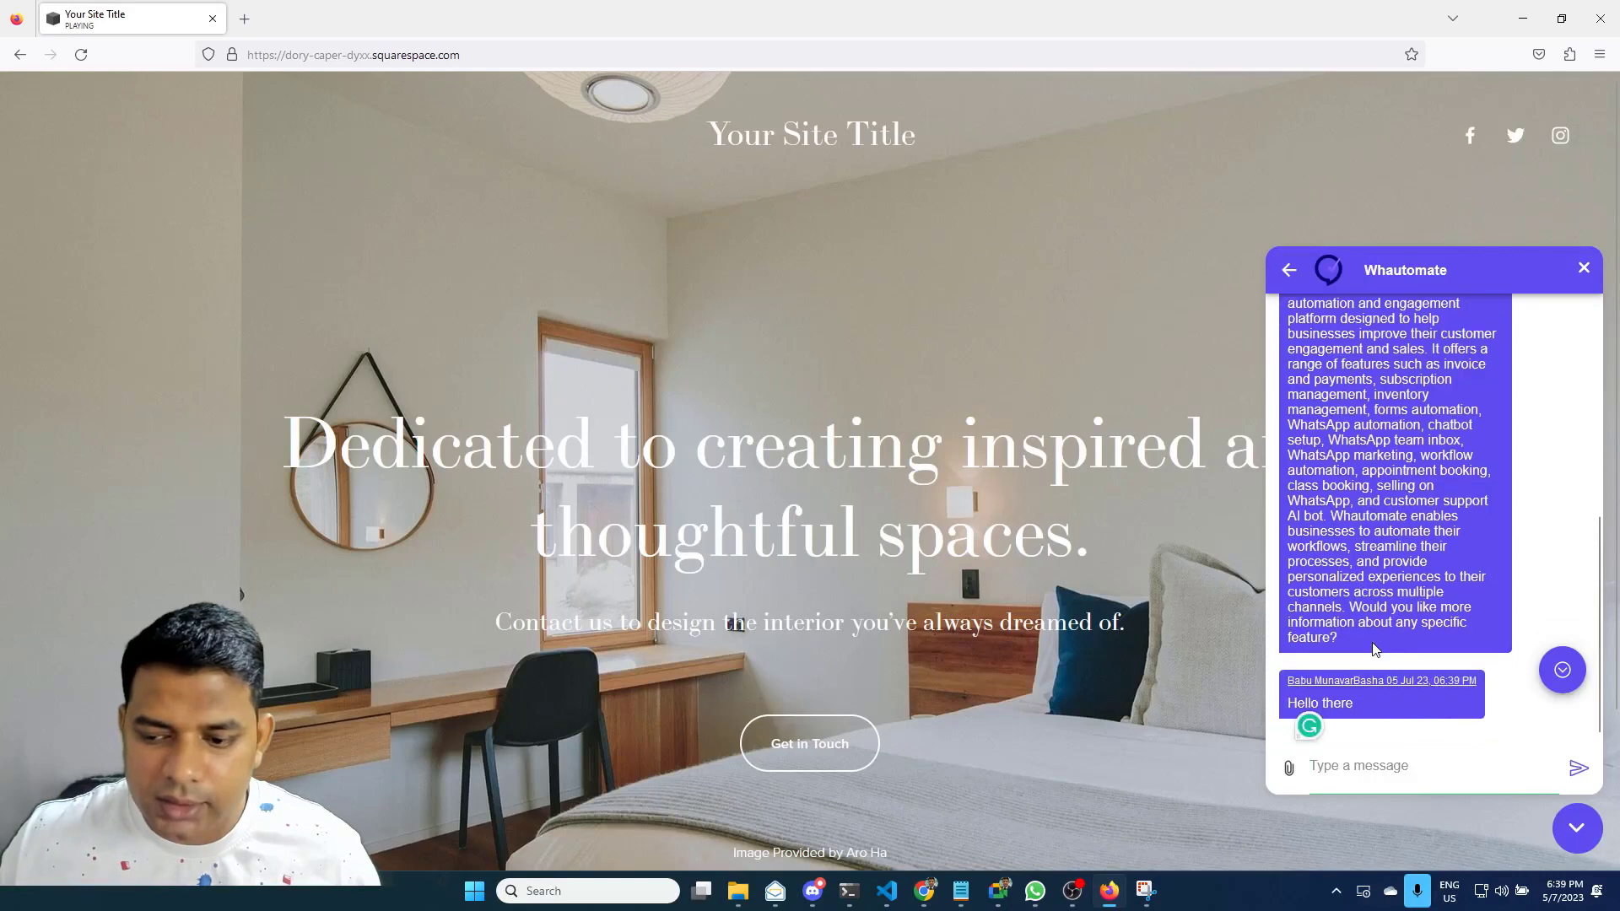
click(1284, 681)
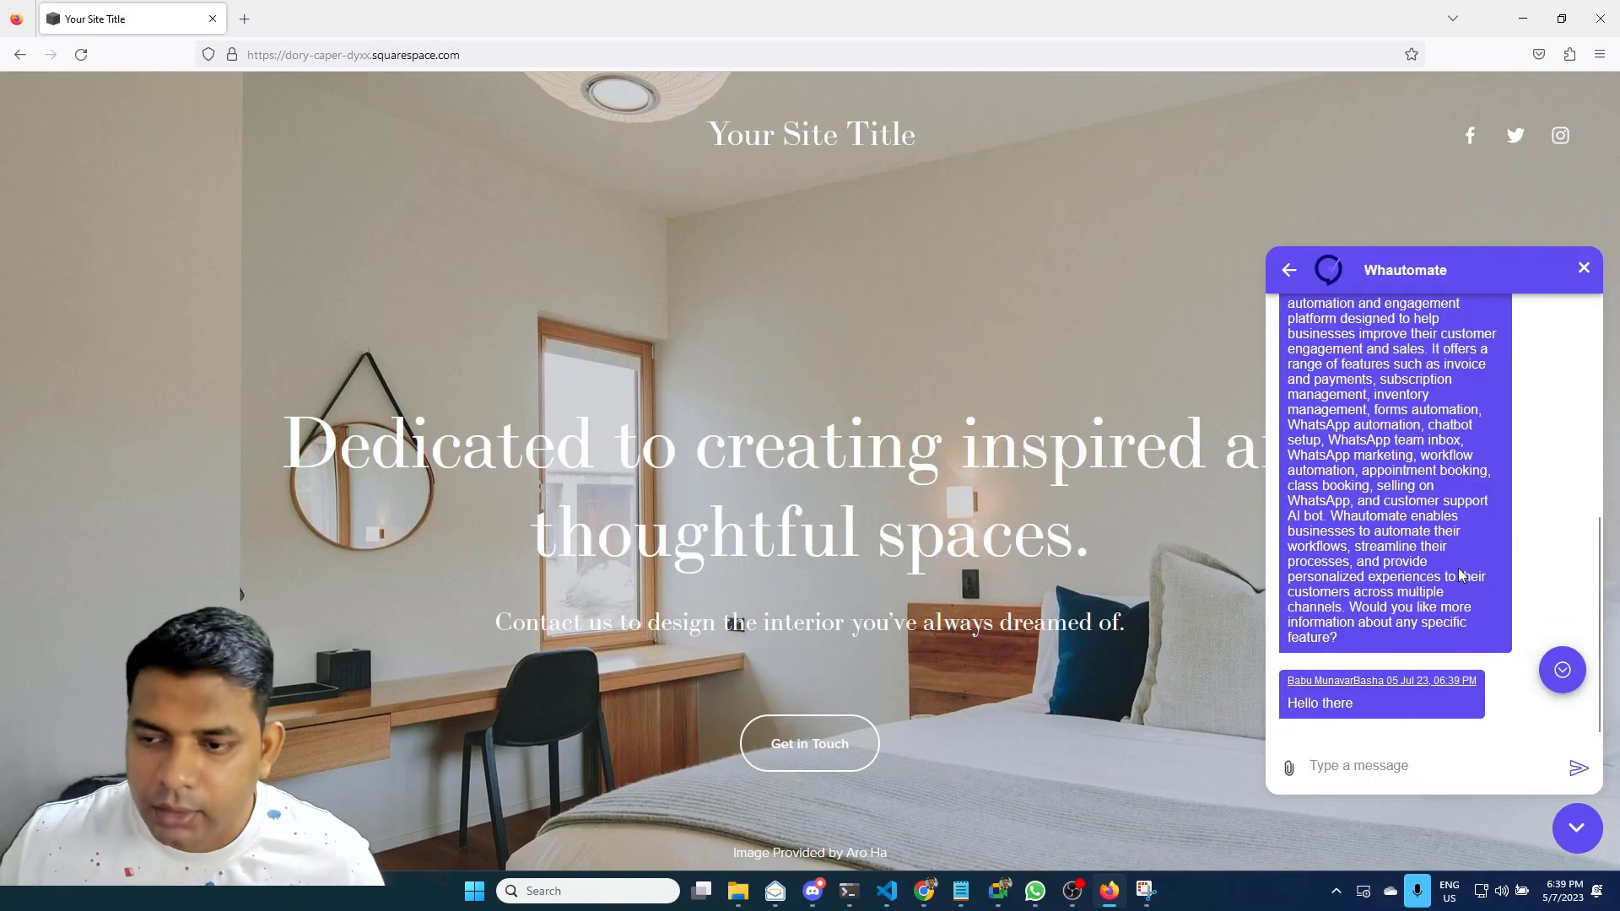